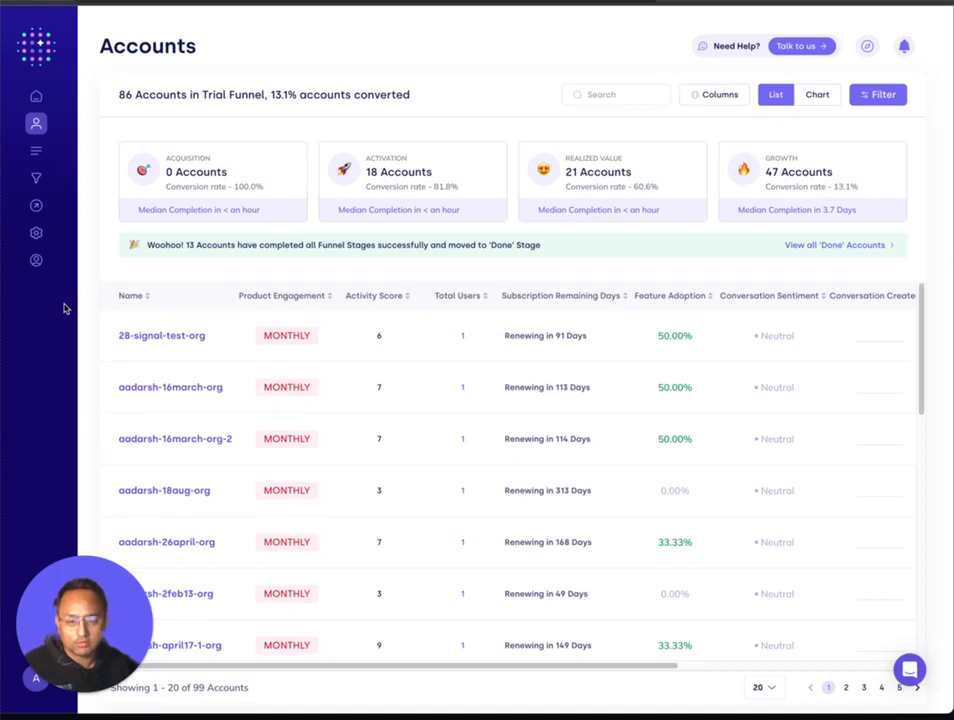
# - Add a HubSpot connection named Hubspot in the workspace configuration and authorize FunnelStory's access to the HubSpot account
pyautogui.moveTo(39, 262)
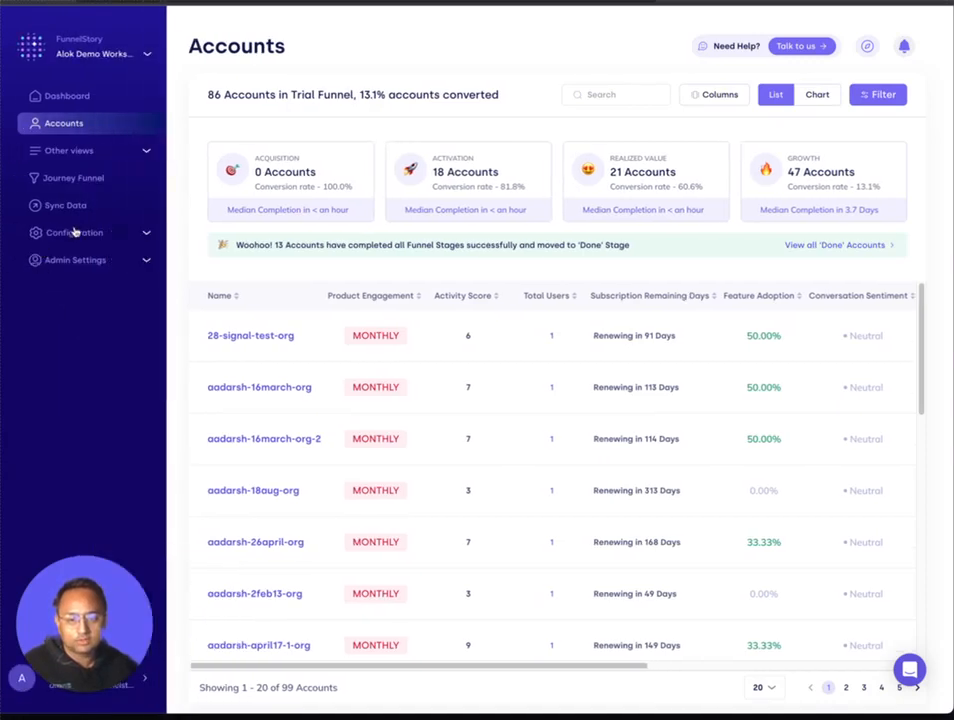
pyautogui.click(75, 232)
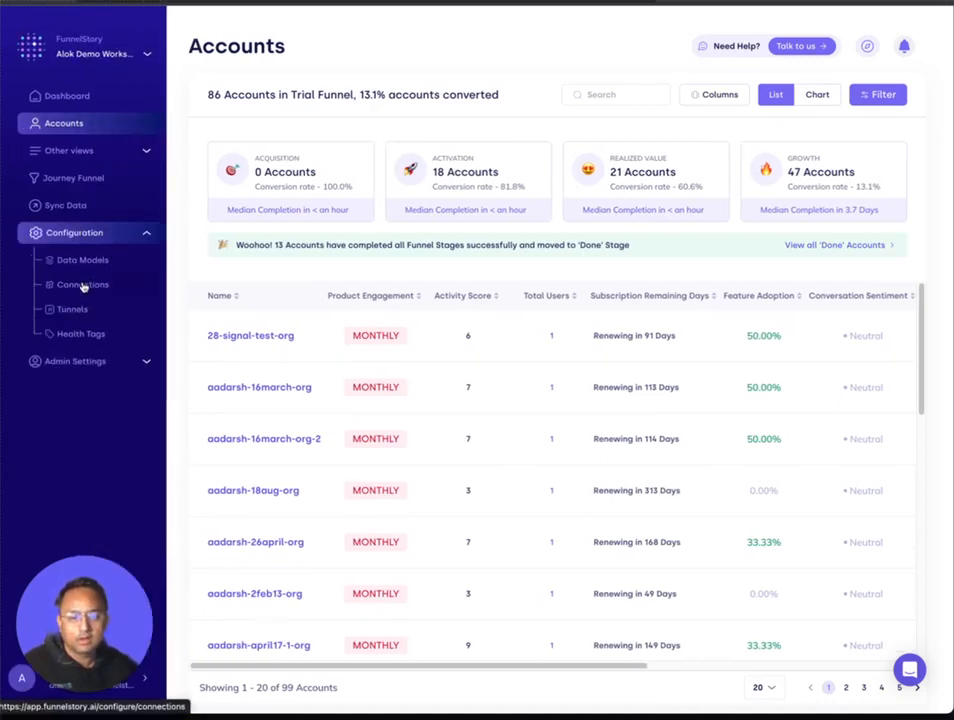
pyautogui.click(83, 285)
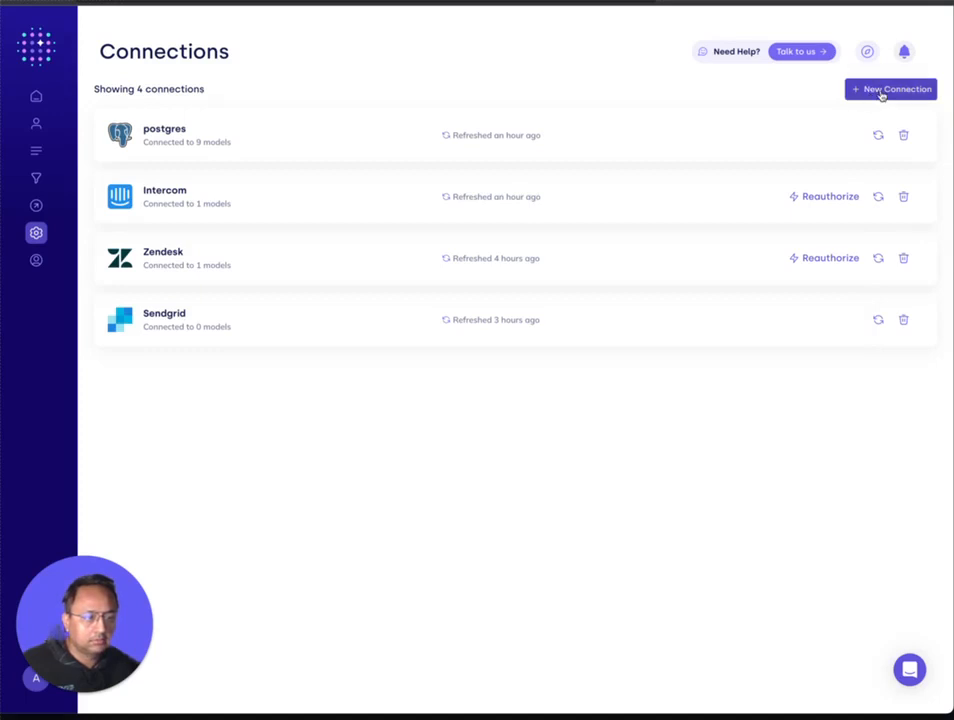
pyautogui.click(881, 90)
pyautogui.click(630, 315)
pyautogui.click(417, 300)
pyautogui.write('Hubspot')
pyautogui.click(713, 505)
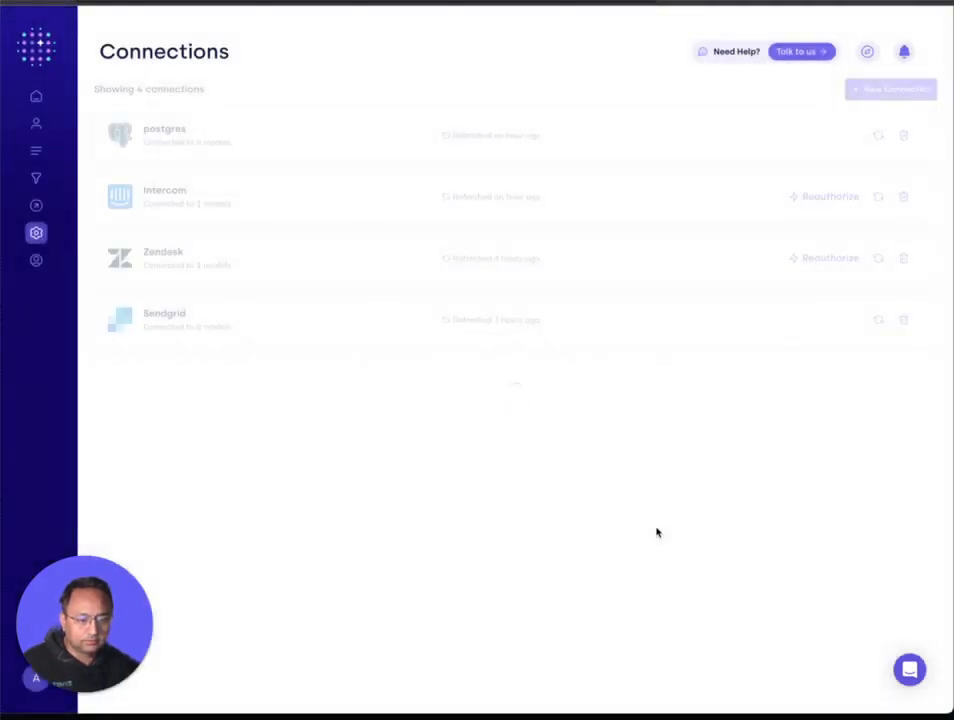
pyautogui.click(863, 386)
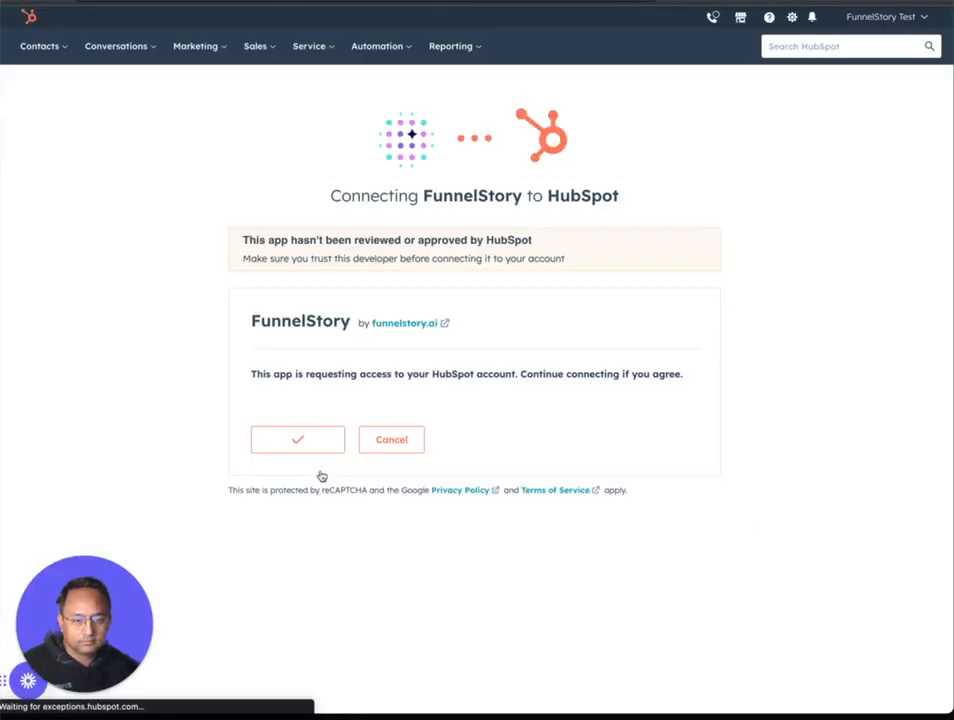
pyautogui.click(298, 445)
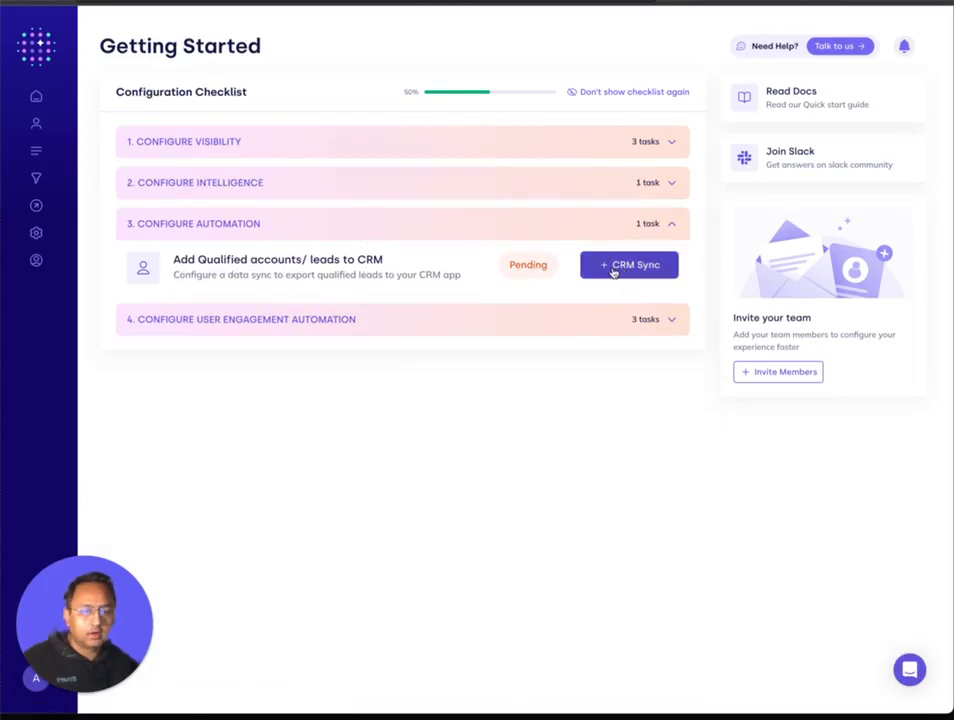
# - Start a new CRM sync from the configuration checklist, with Account Type as sync type and Hubspot as the application
pyautogui.click(613, 268)
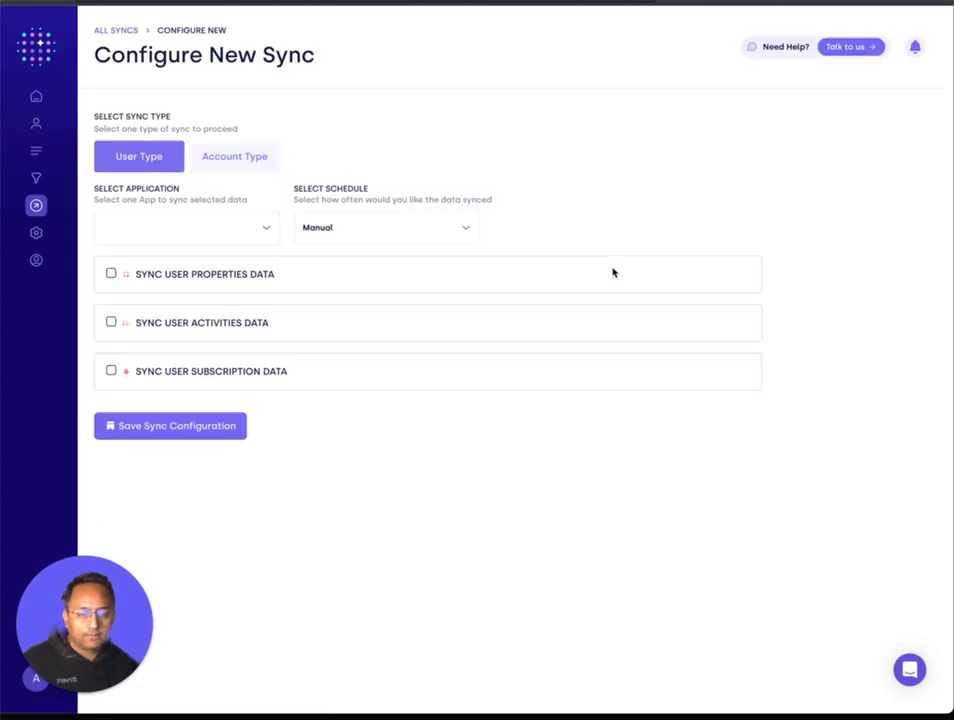
pyautogui.click(233, 159)
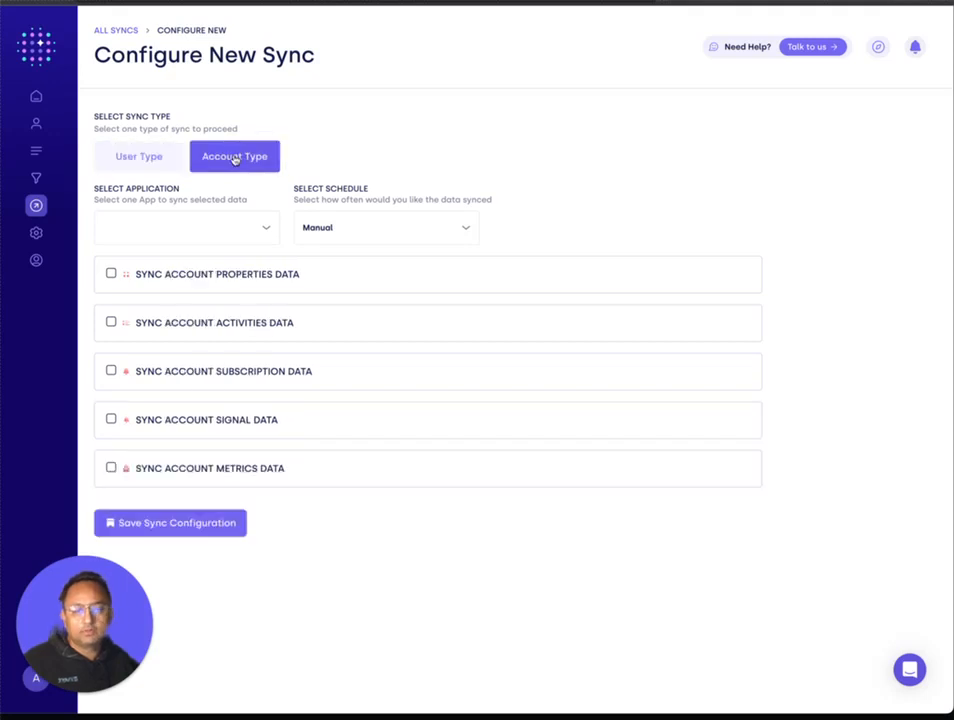
pyautogui.click(218, 223)
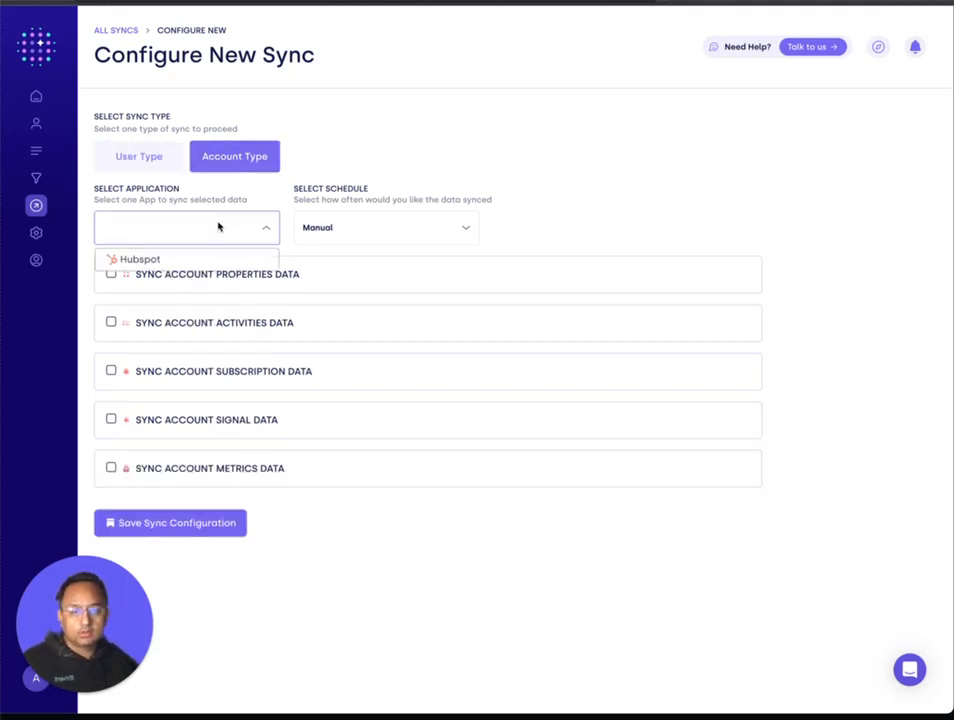
pyautogui.click(157, 261)
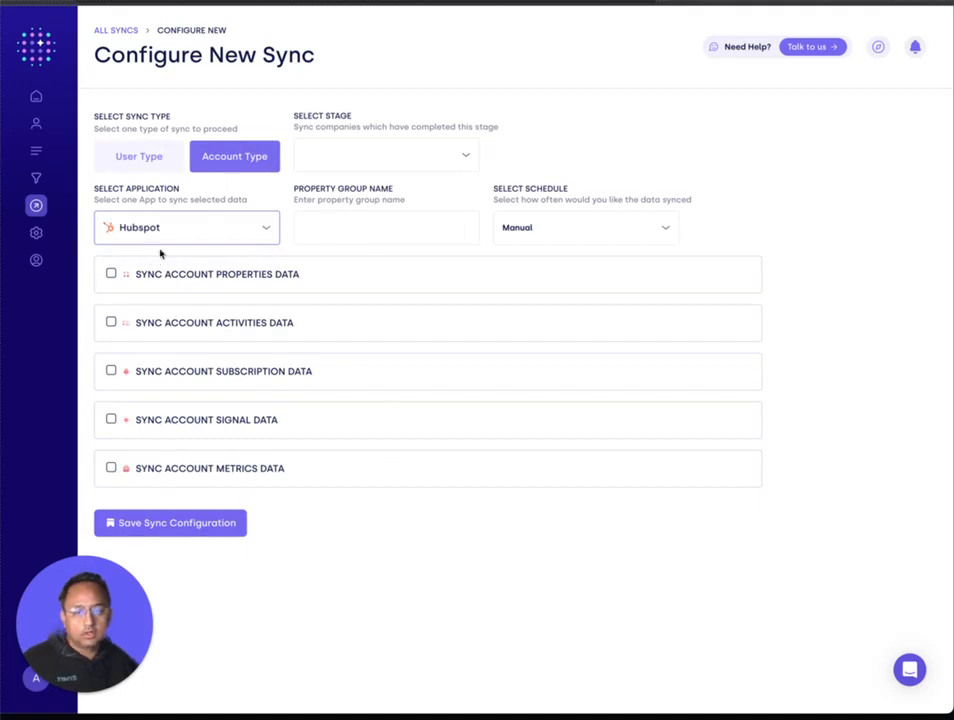
# - Limit the sync to companies that completed the Realized Value stage and name the property group FunnelStory
pyautogui.click(358, 150)
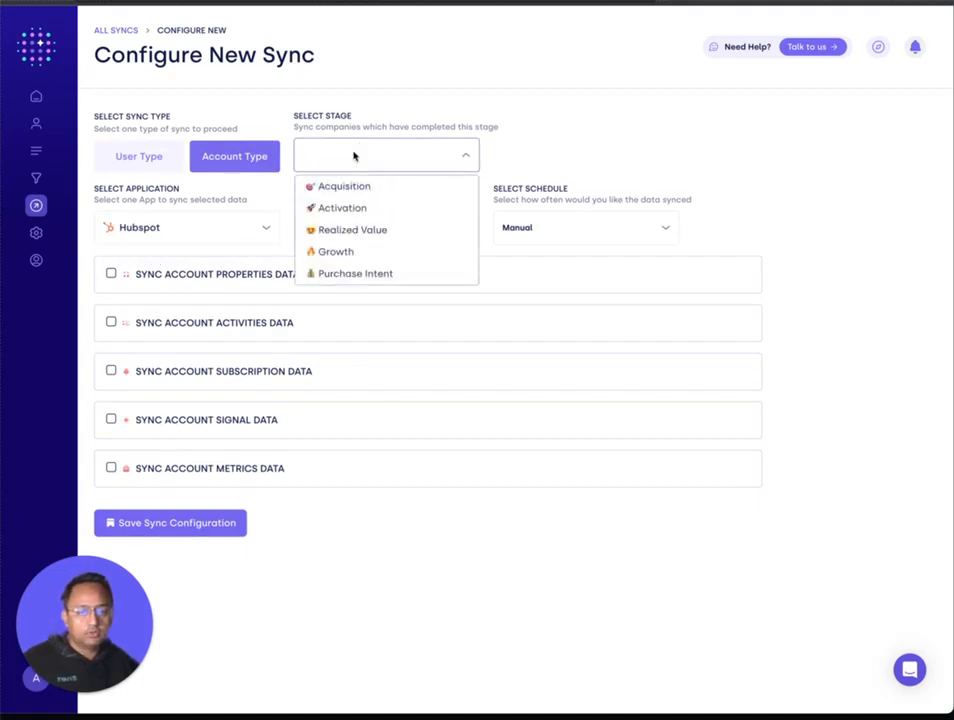
pyautogui.click(356, 238)
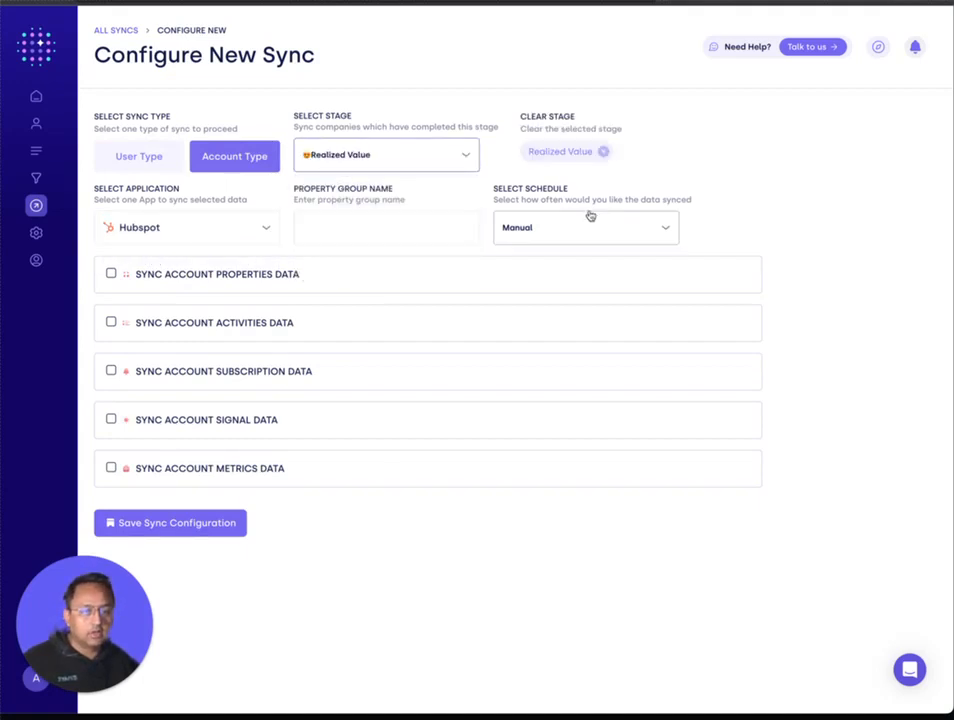
pyautogui.click(413, 221)
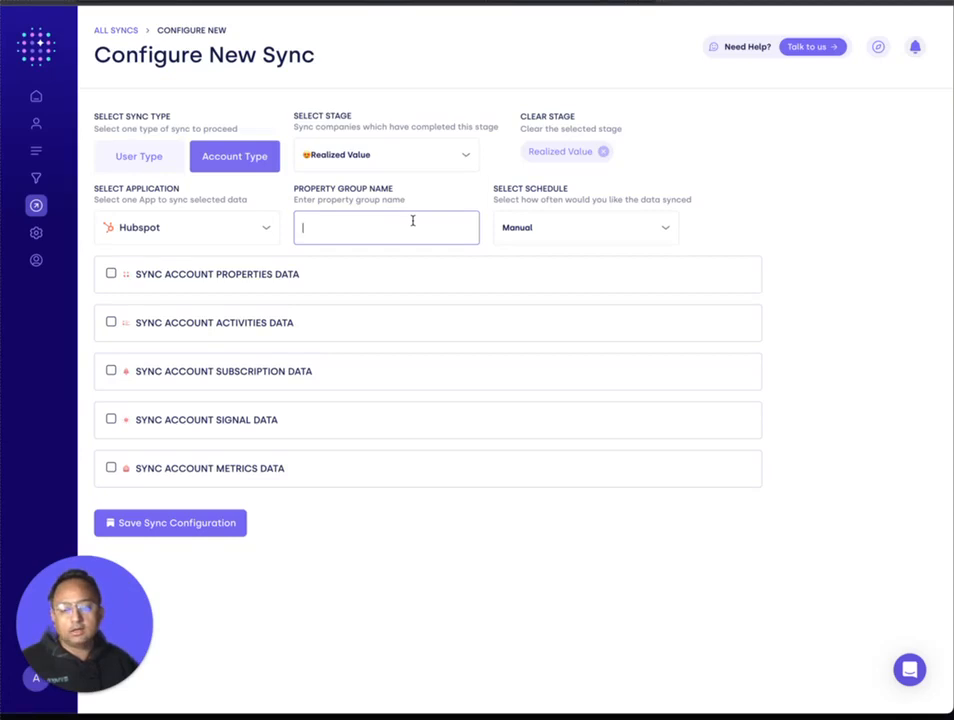
pyautogui.write('RunnelStory')
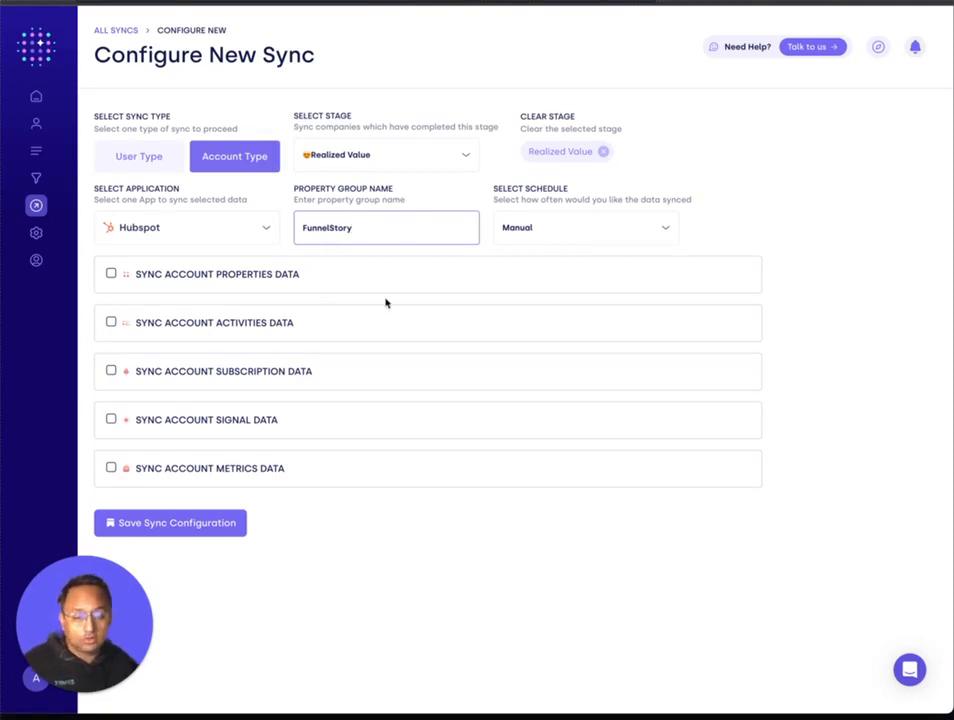
# - Enable syncing of account properties data for Account Id, Company Id, Name and Created At
pyautogui.click(110, 278)
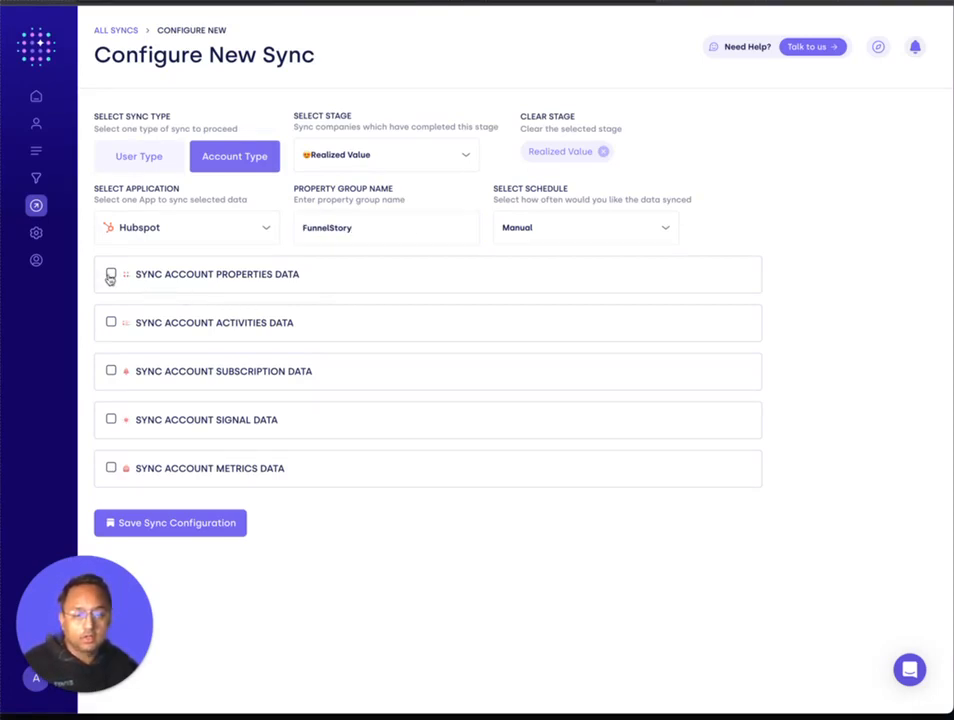
pyautogui.click(110, 275)
pyautogui.click(260, 318)
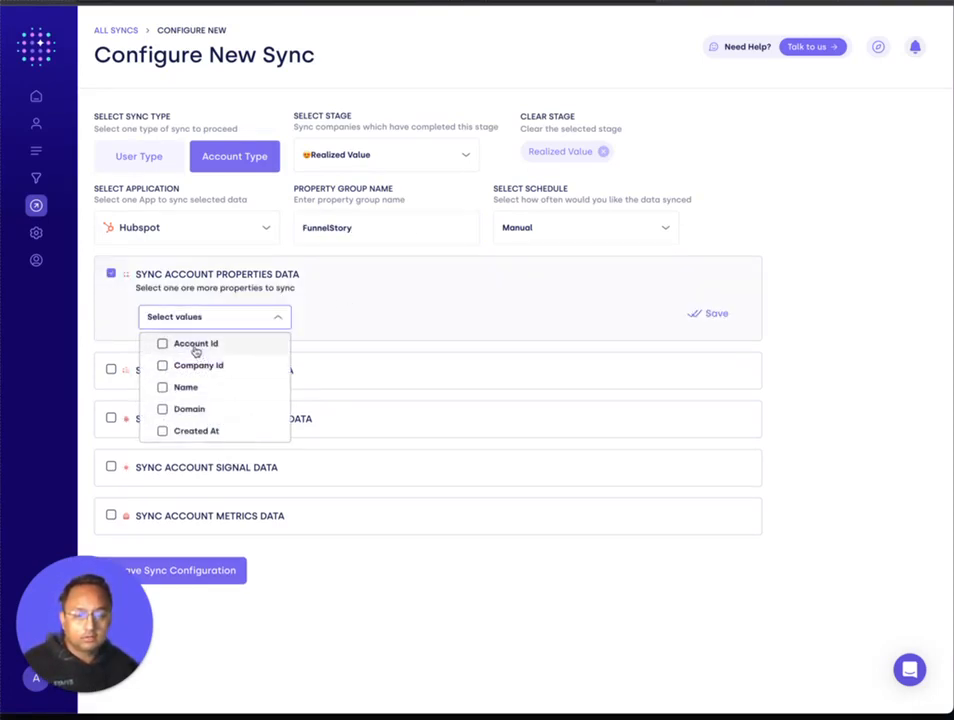
pyautogui.click(196, 346)
pyautogui.click(194, 367)
pyautogui.click(191, 389)
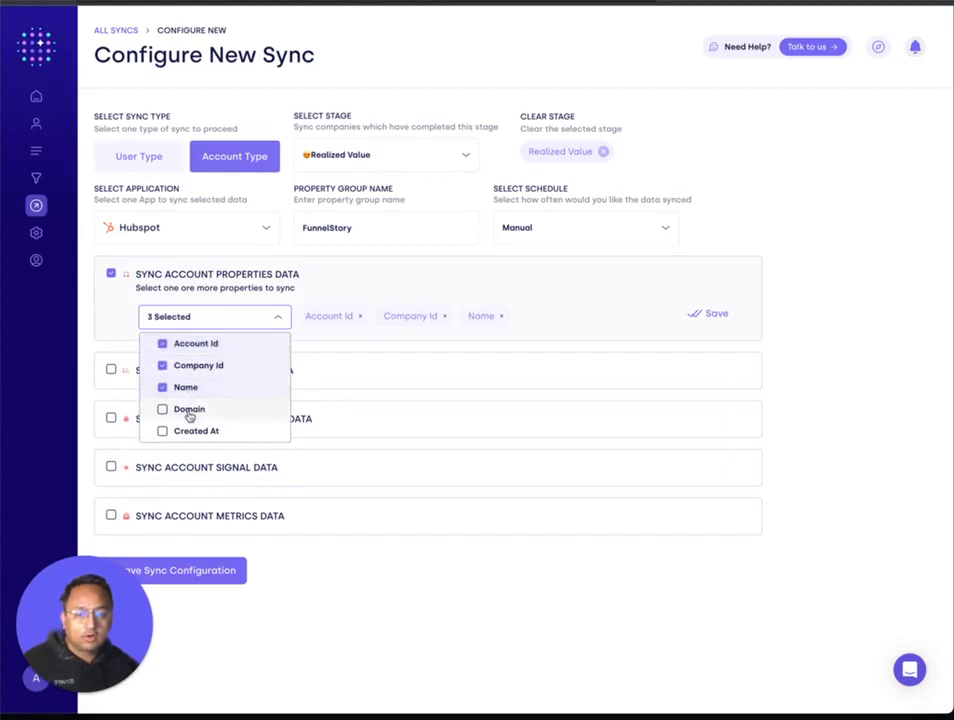
pyautogui.click(189, 433)
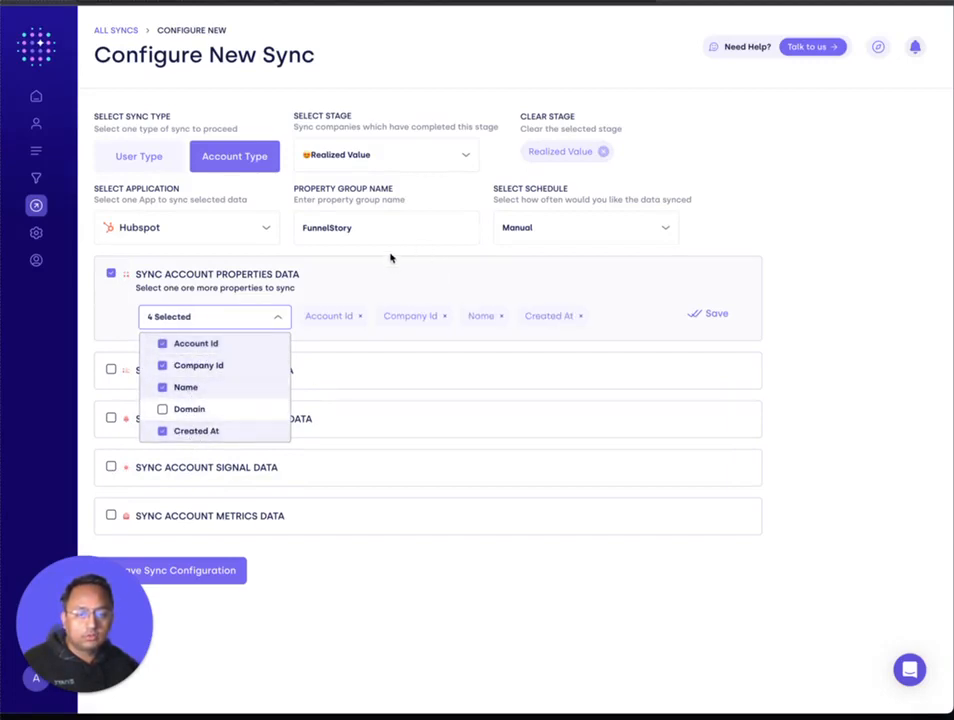
pyautogui.click(388, 255)
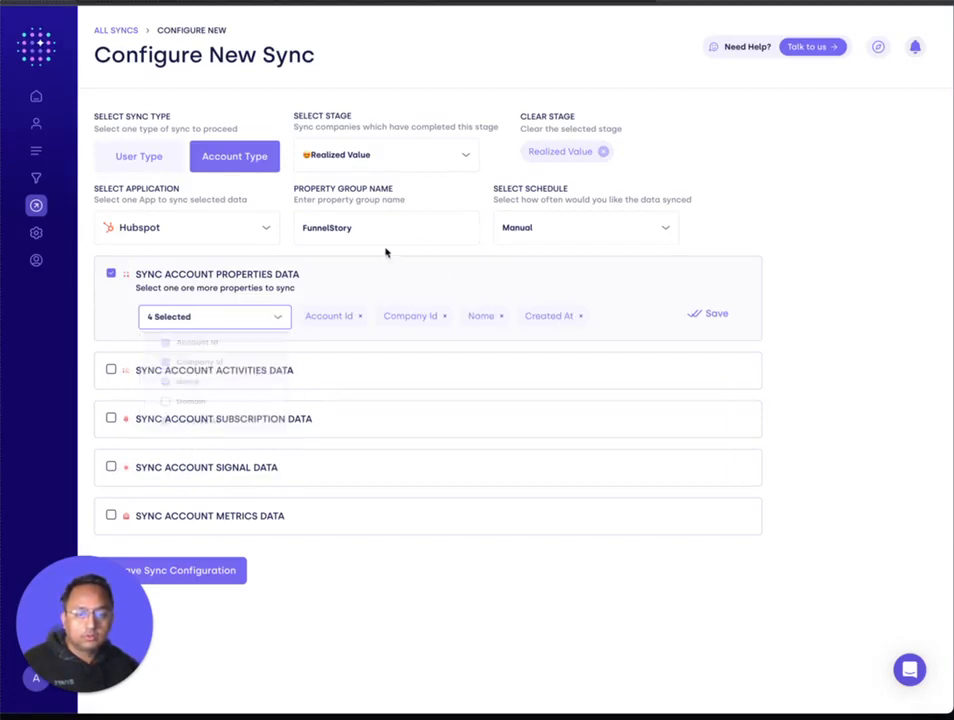
# - Enable syncing of account activities data for Created Account, Created User, New issues and New Repository
pyautogui.click(110, 371)
pyautogui.click(155, 412)
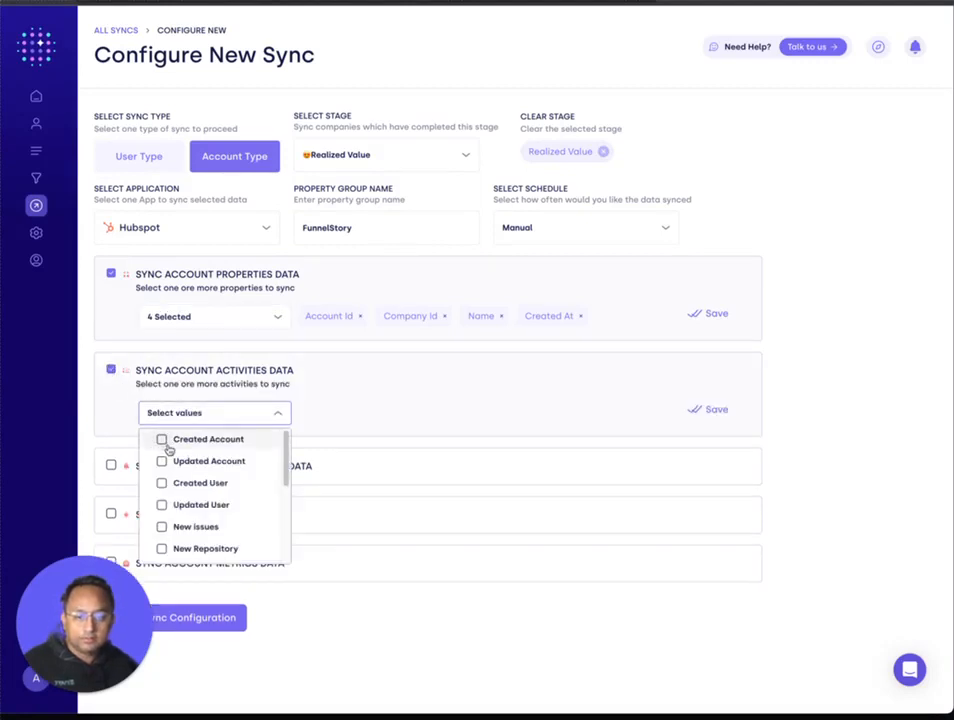
pyautogui.click(192, 443)
pyautogui.click(196, 484)
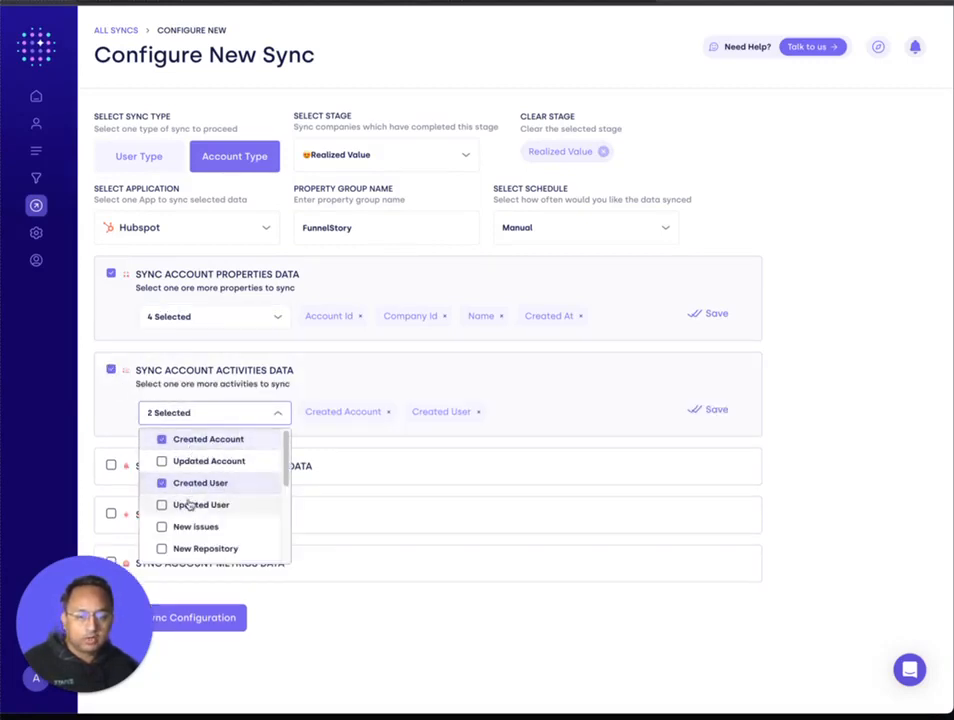
pyautogui.click(189, 527)
pyautogui.click(192, 548)
pyautogui.scroll(-5, 215, 515)
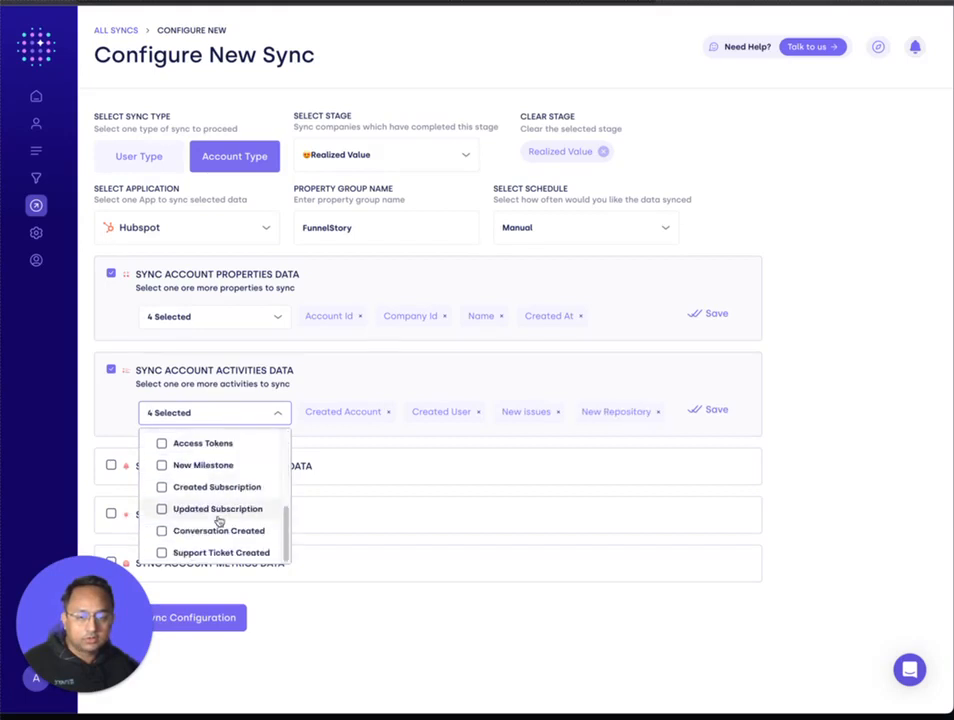
pyautogui.click(85, 445)
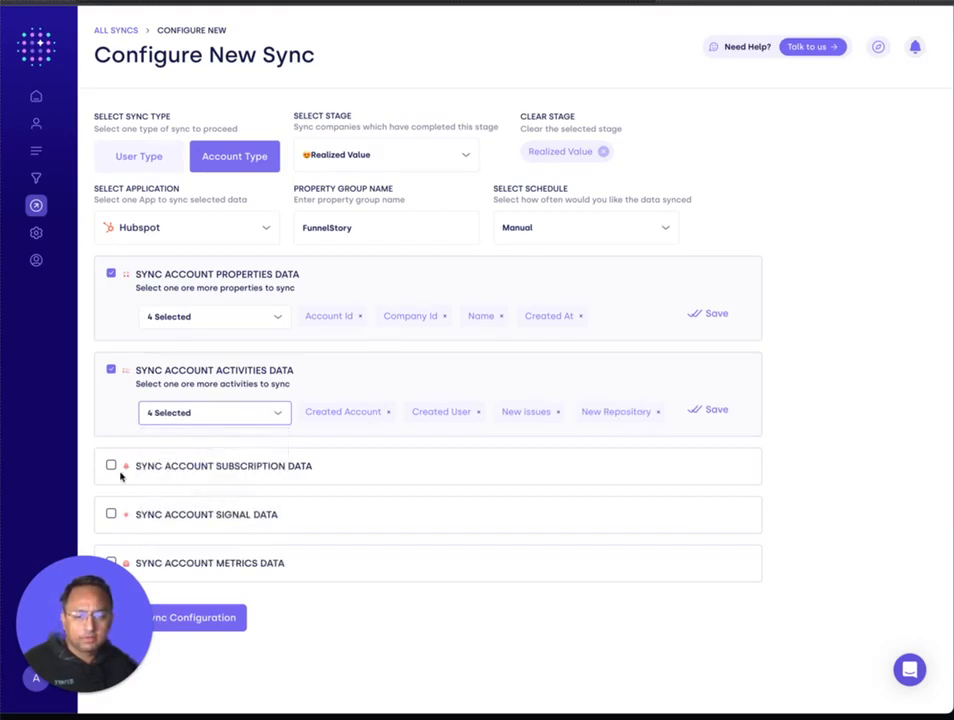
# - Enable syncing of account subscription data for Subscription Type, Valid From and Valid Until
pyautogui.click(111, 465)
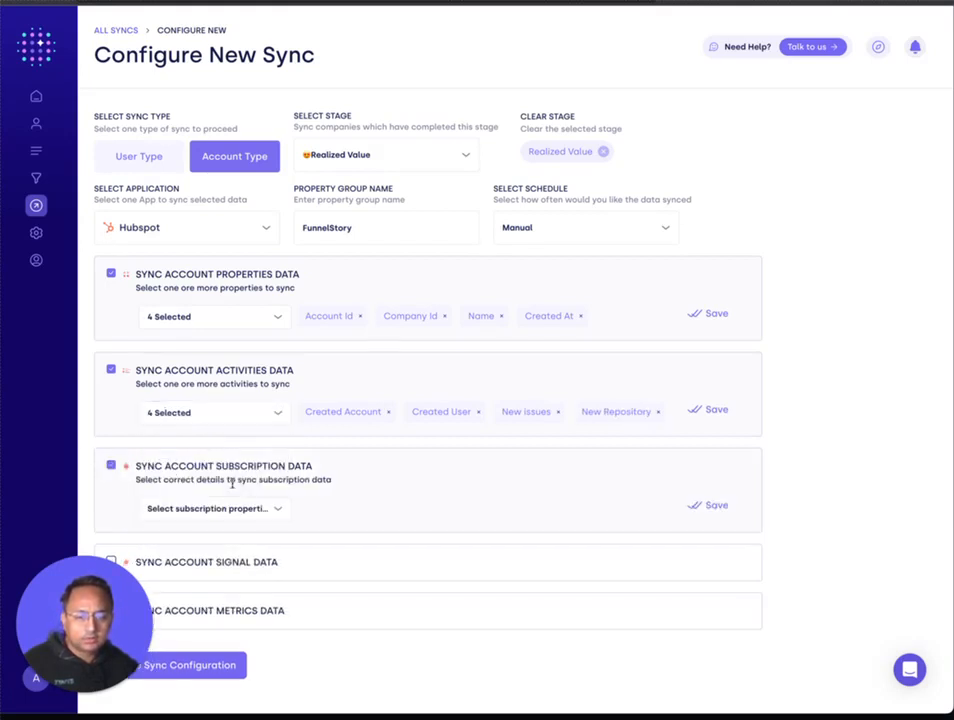
pyautogui.click(219, 510)
pyautogui.click(219, 537)
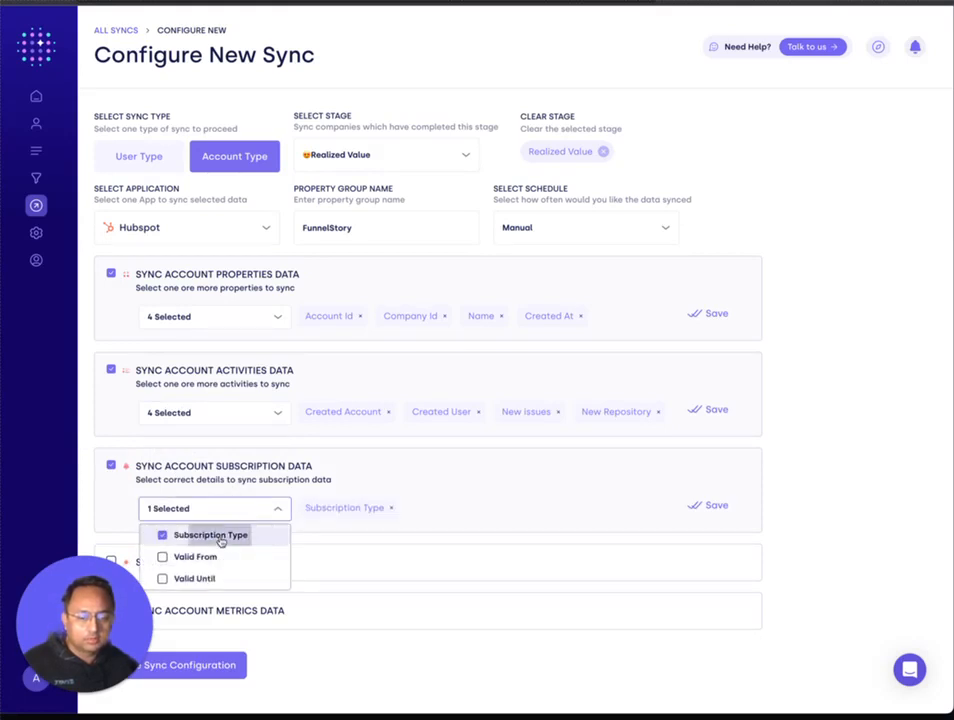
pyautogui.click(212, 559)
pyautogui.click(200, 578)
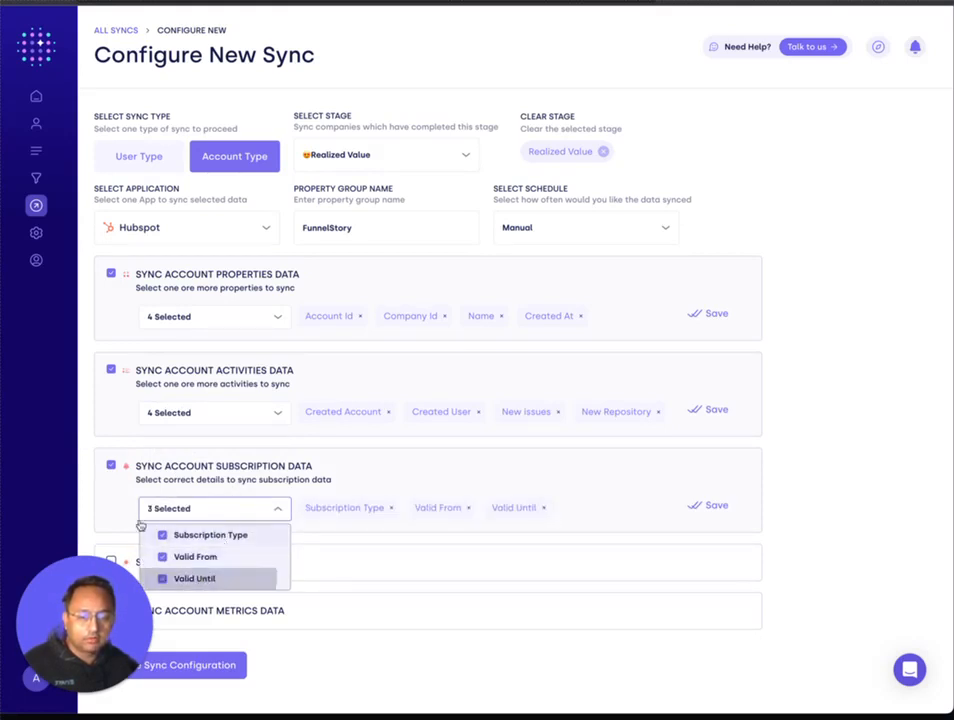
pyautogui.click(818, 416)
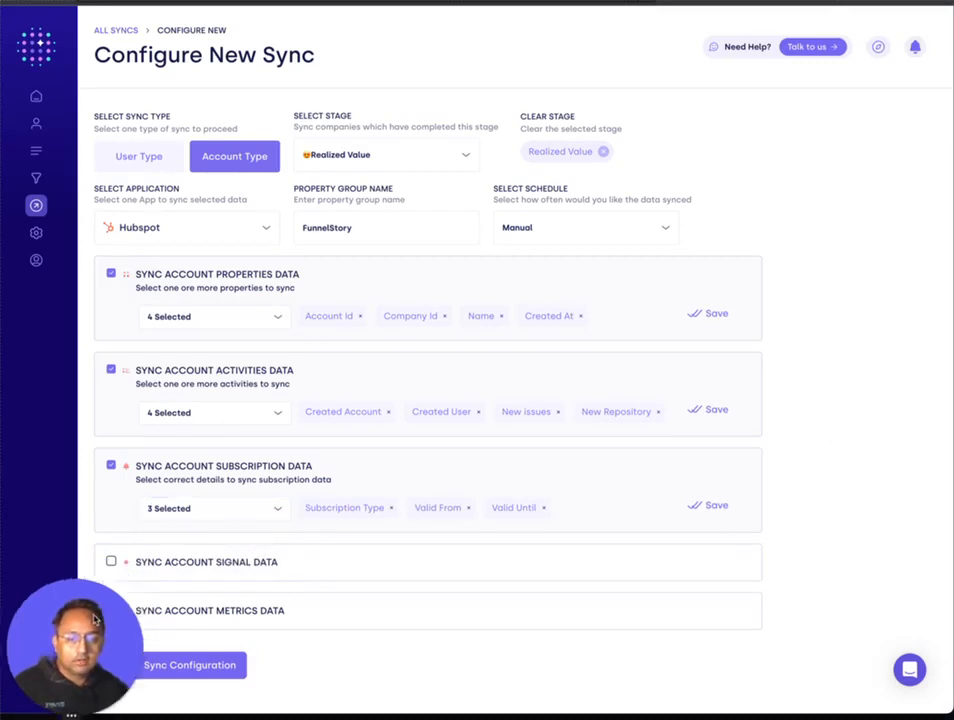
pyautogui.click(113, 563)
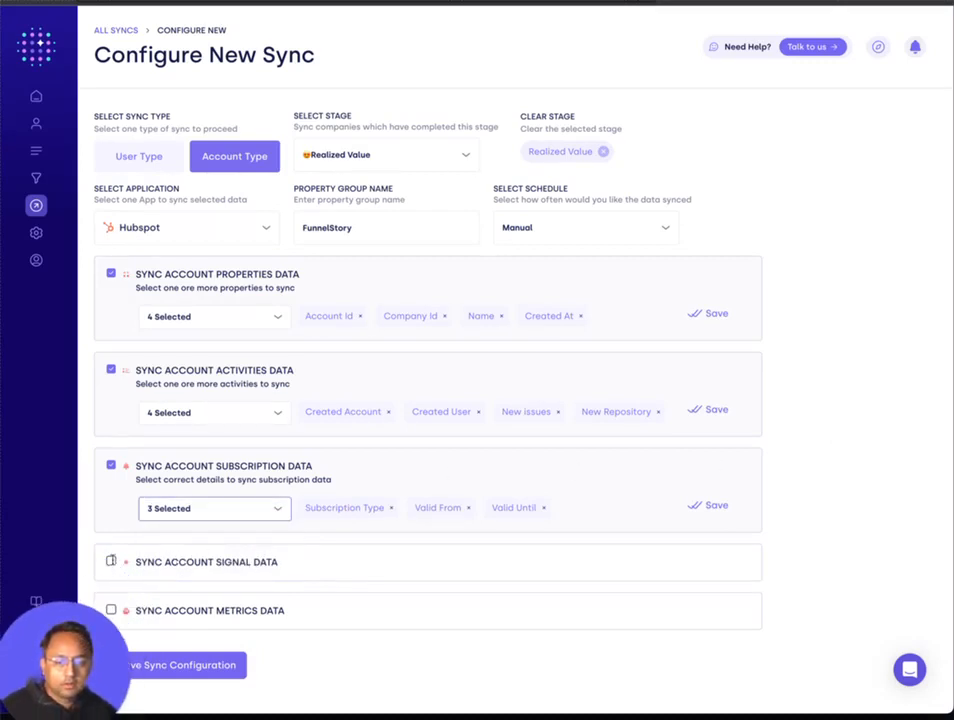
pyautogui.click(111, 563)
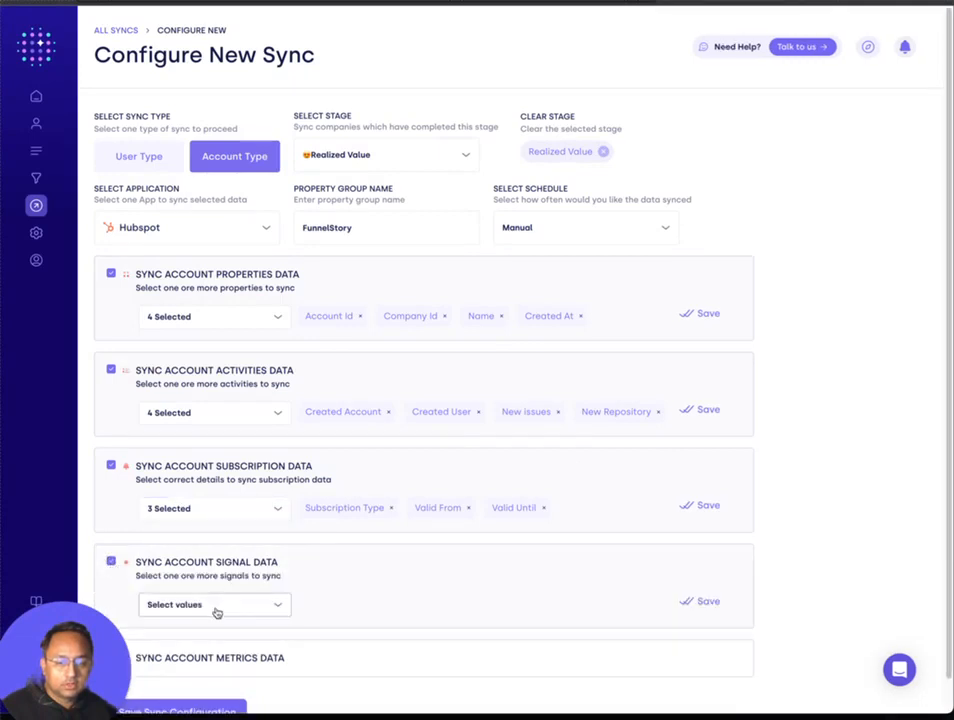
pyautogui.click(215, 607)
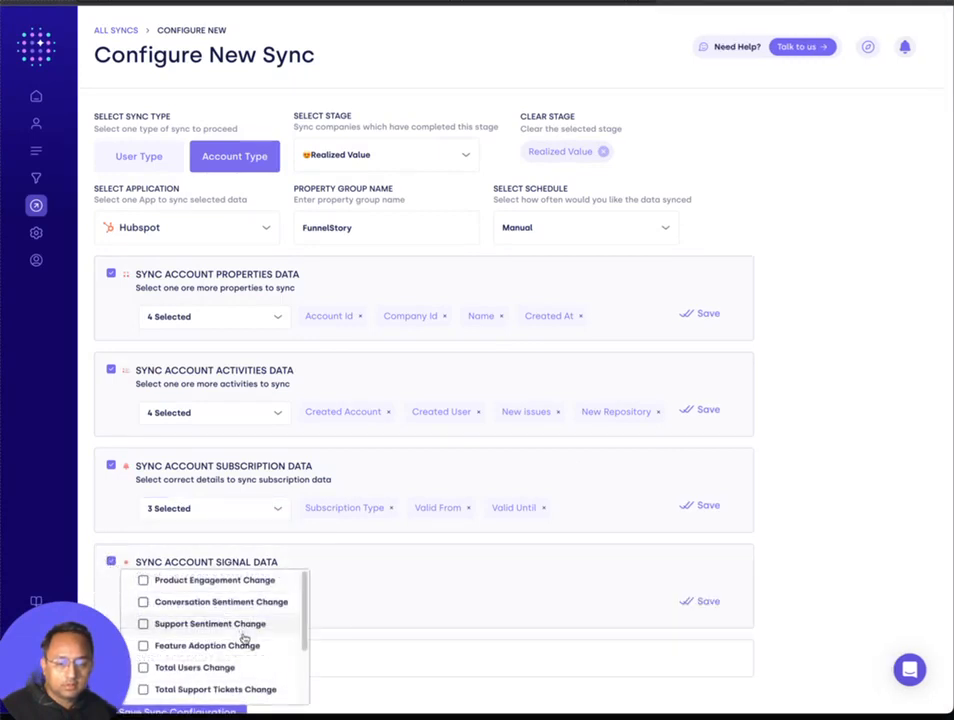
pyautogui.click(115, 566)
pyautogui.click(113, 564)
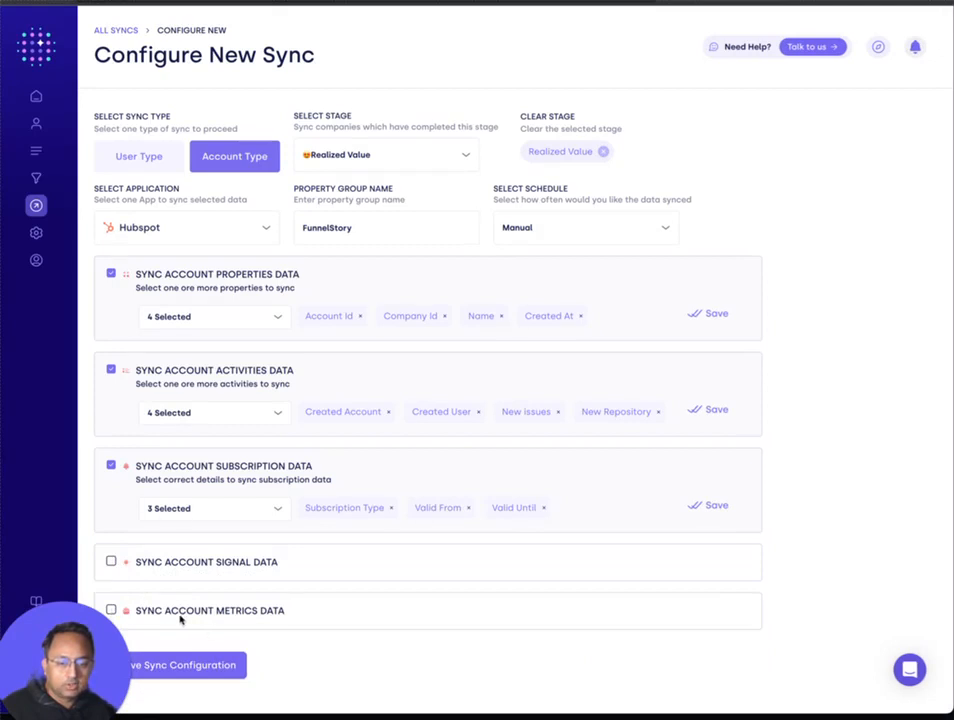
# - Enable syncing of account metrics data for Total Users
pyautogui.click(111, 610)
pyautogui.click(168, 652)
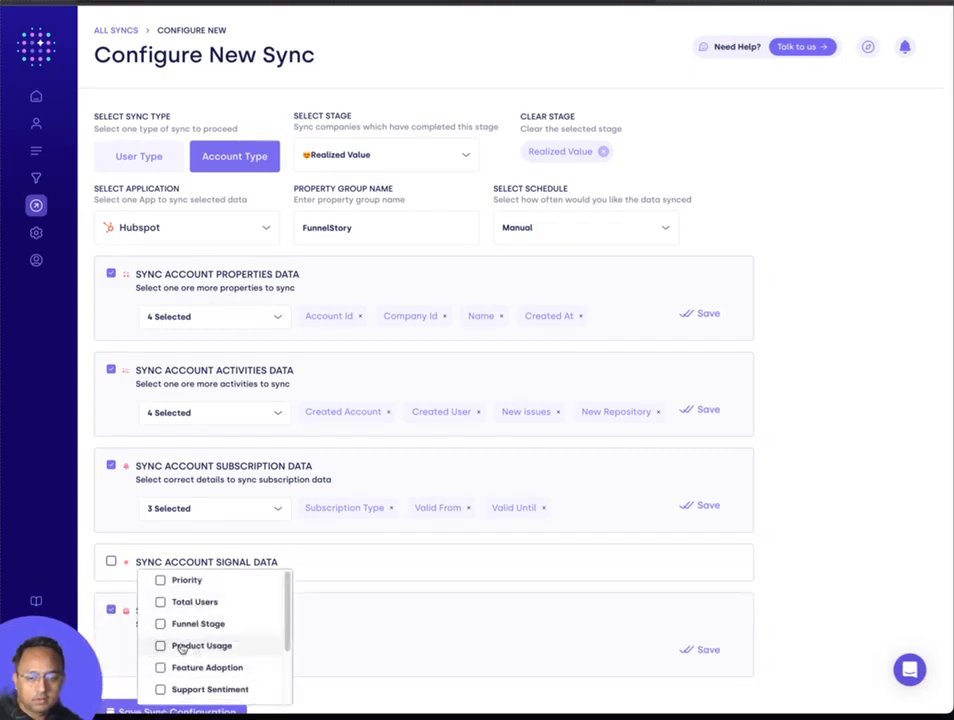
pyautogui.click(178, 604)
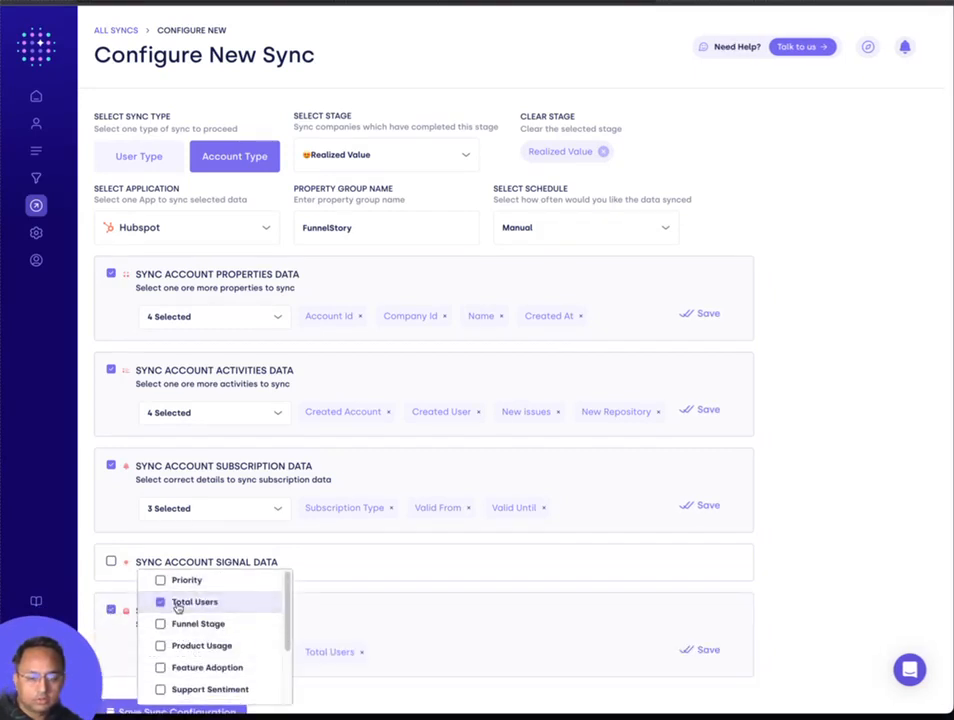
pyautogui.click(369, 590)
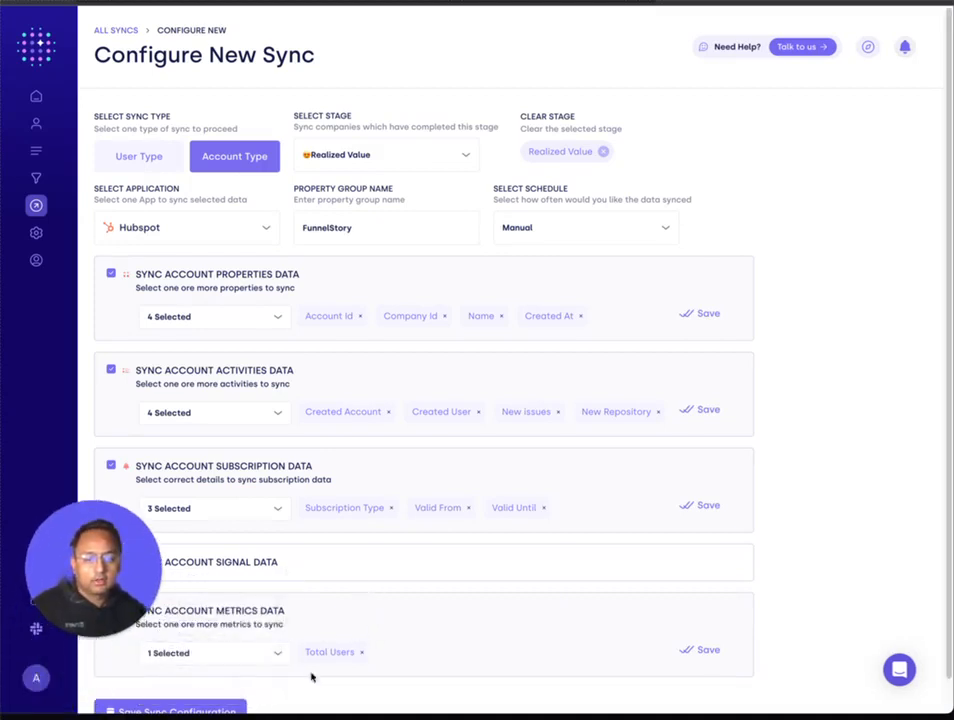
# - Save the sync configuration as "Qualified Accounts Sync" with syncing enabled and run the sync immediately
pyautogui.click(214, 711)
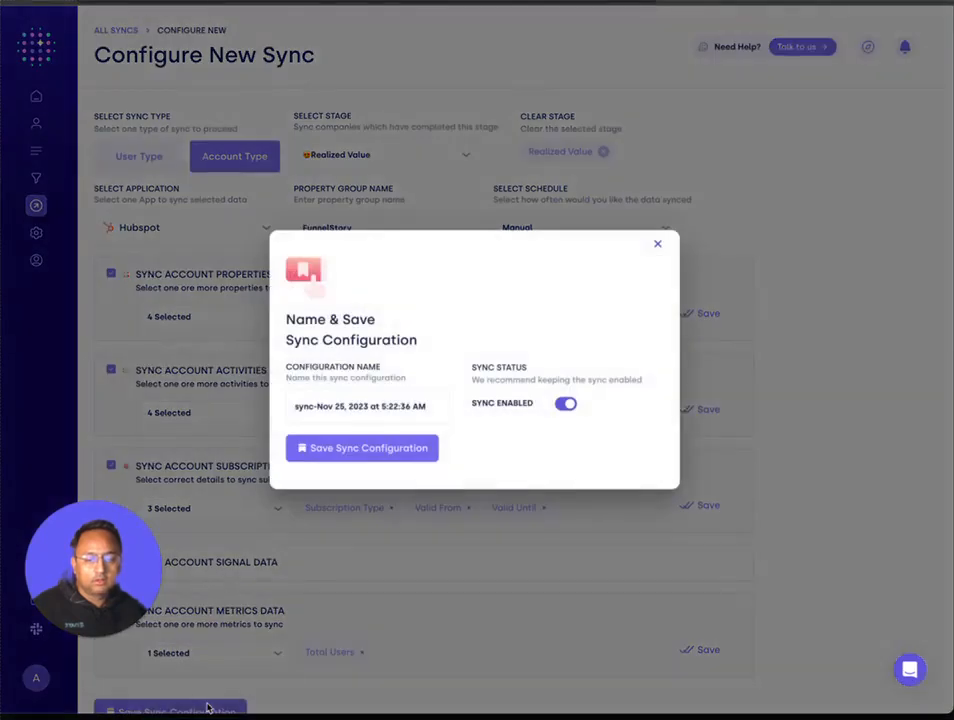
pyautogui.tripleClick(334, 408)
pyautogui.write('Qua')
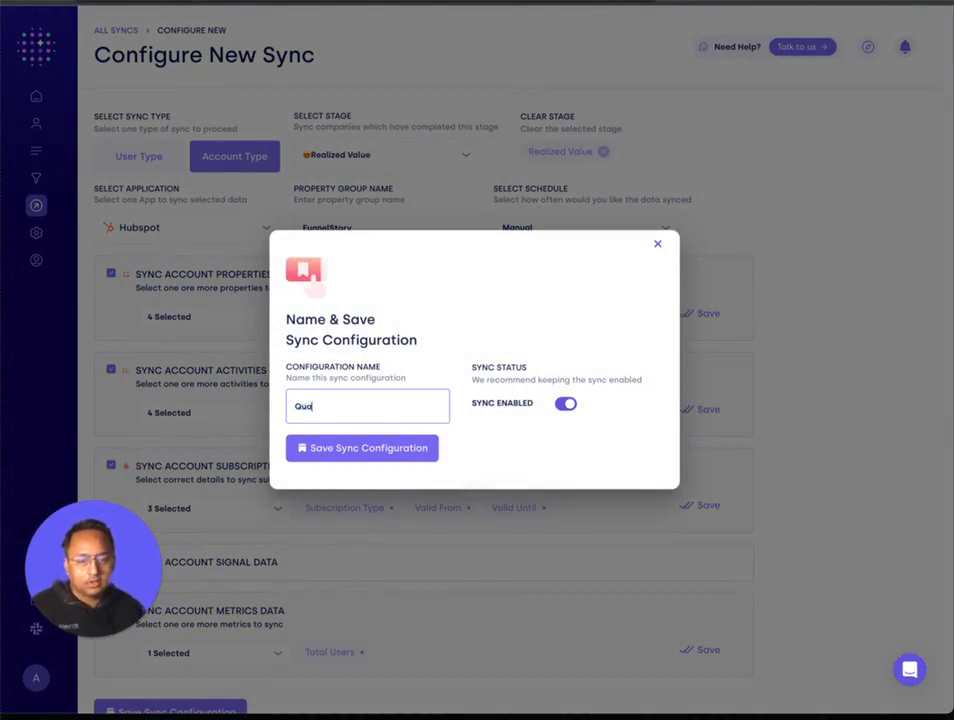
pyautogui.write('lified Accounts sync')
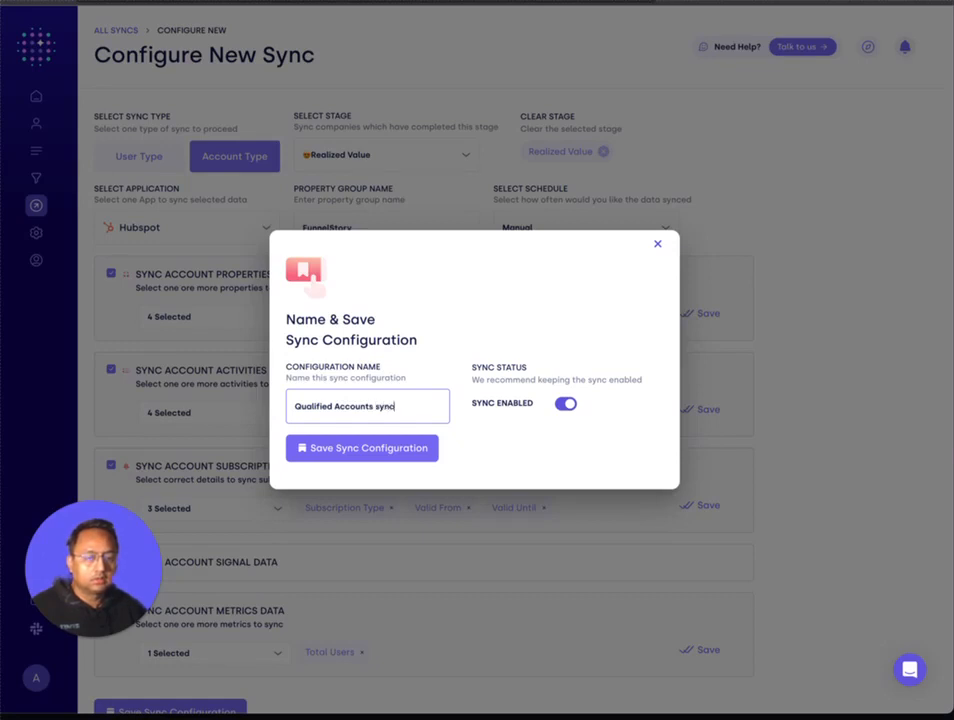
pyautogui.press('BackSpace')
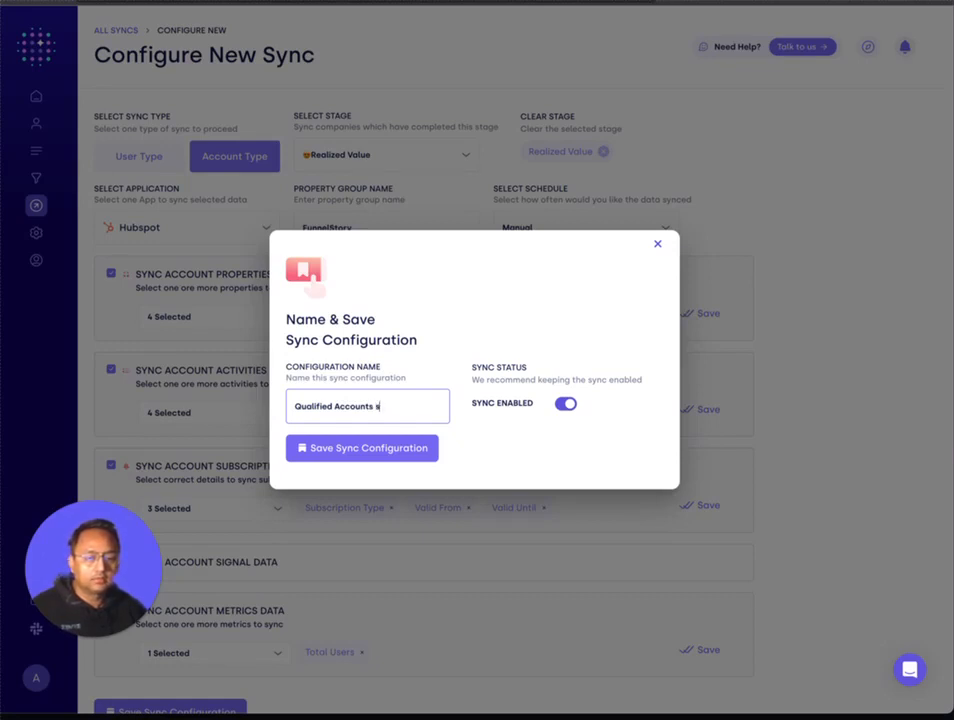
pyautogui.write('Sync')
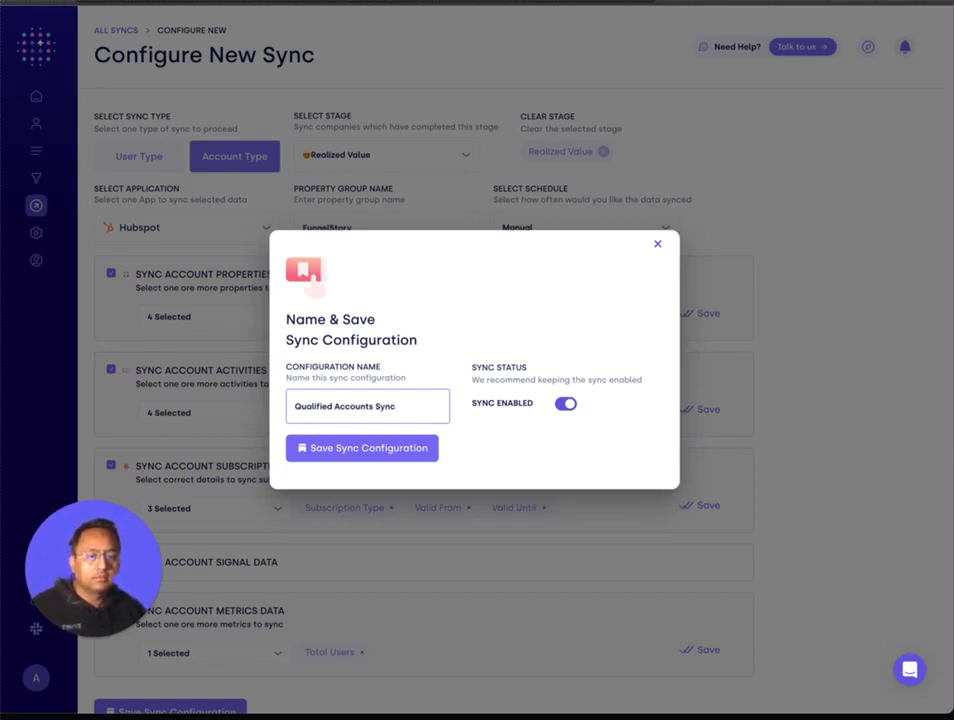
pyautogui.click(324, 451)
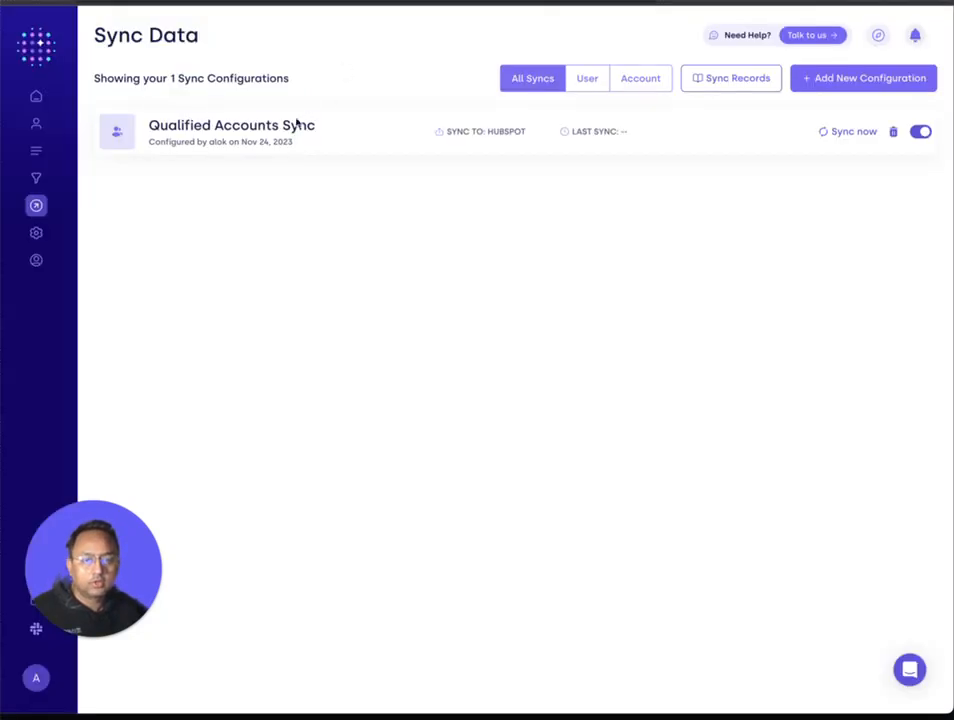
pyautogui.click(840, 133)
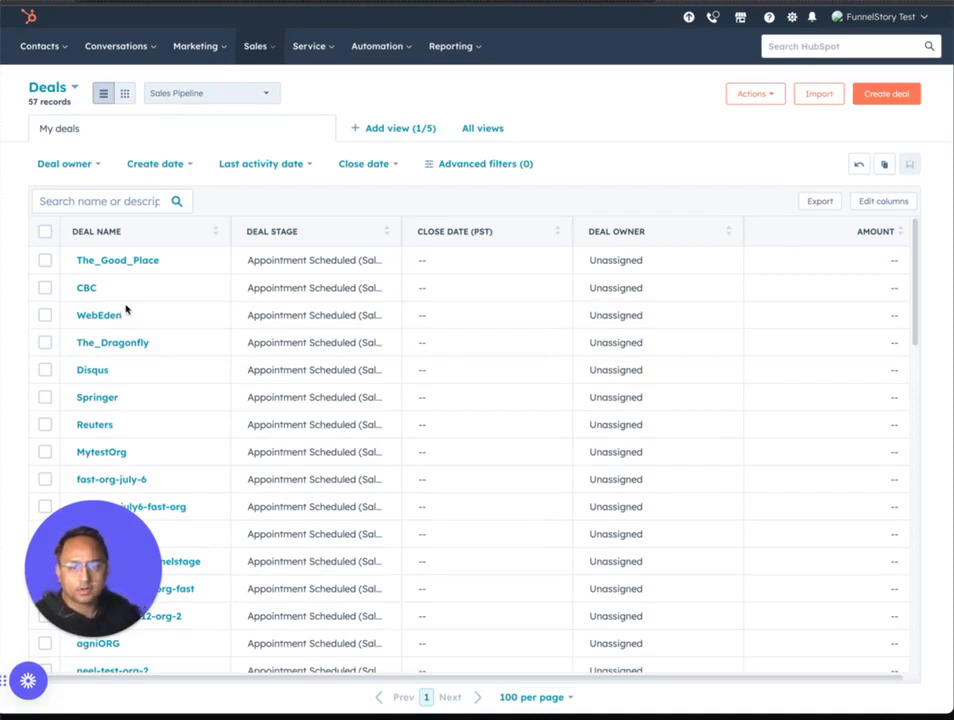
# - In HubSpot, open the The_Good_Place deal and examine all its properties, including the synced FunnelStory group
pyautogui.moveTo(114, 264)
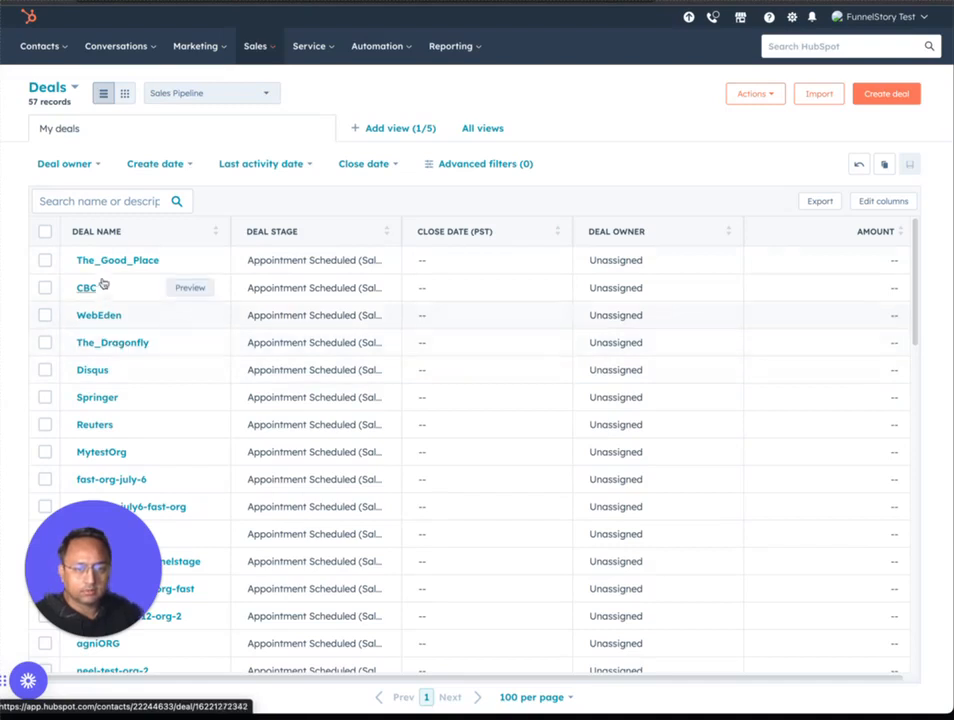
pyautogui.click(108, 265)
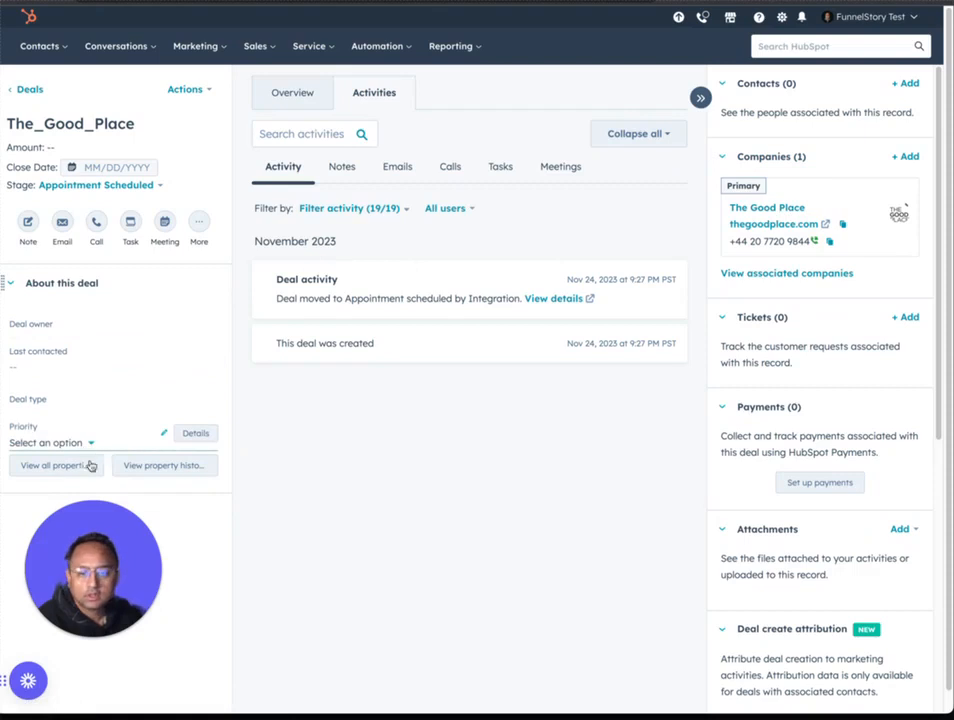
pyautogui.click(72, 471)
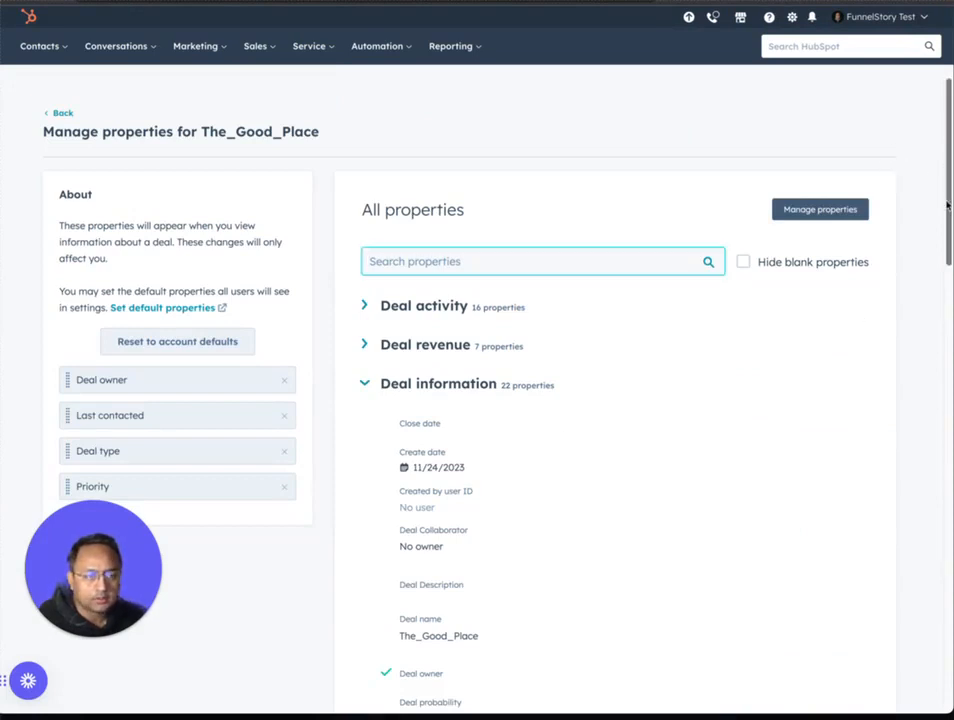
pyautogui.scroll(-2, 947, 203)
pyautogui.scroll(-15, 615, 400)
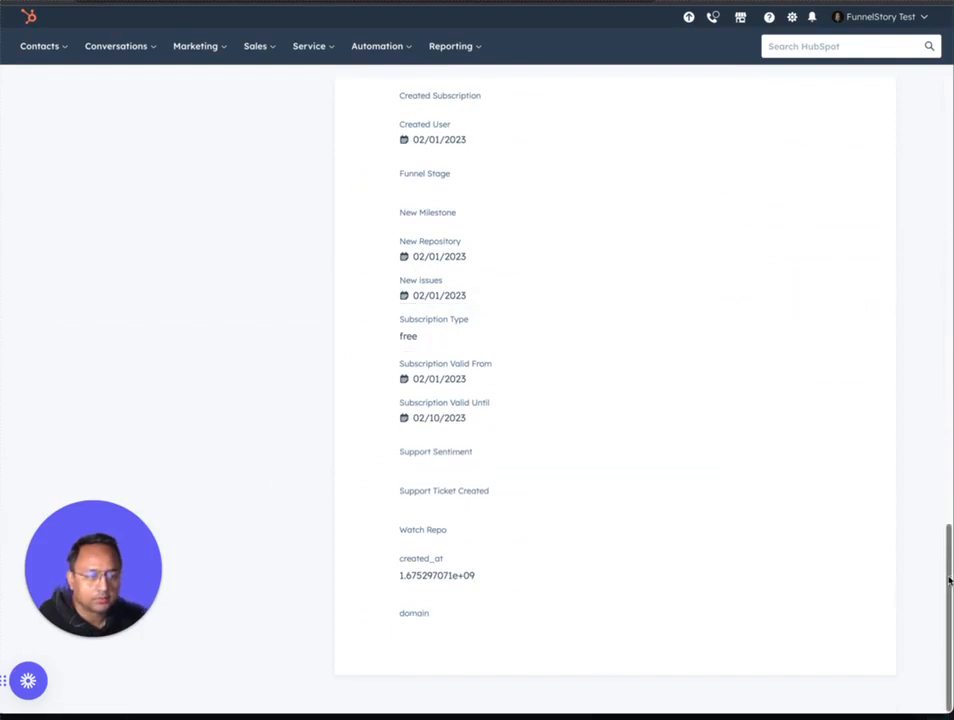
pyautogui.scroll(3, 937, 537)
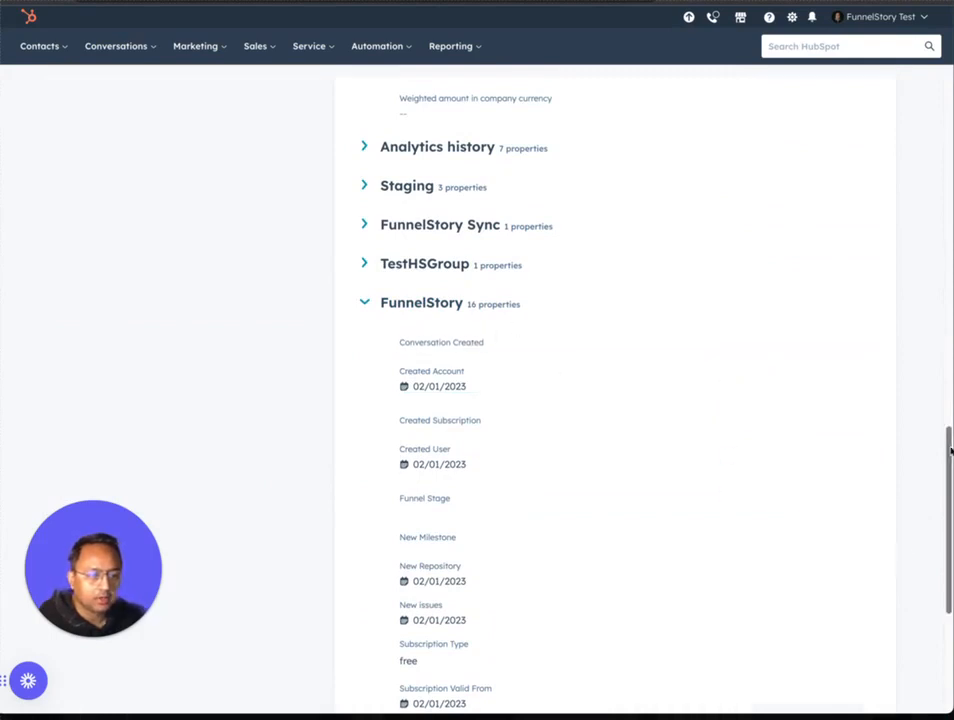
pyautogui.moveTo(949, 451); pyautogui.dragTo(944, 100)
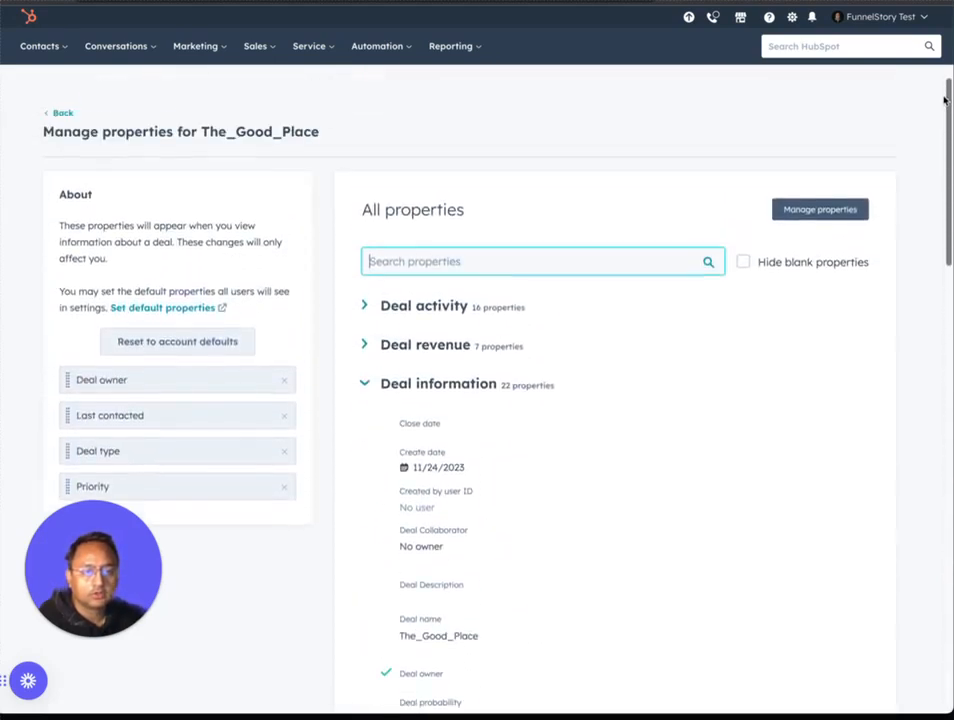
pyautogui.click(62, 116)
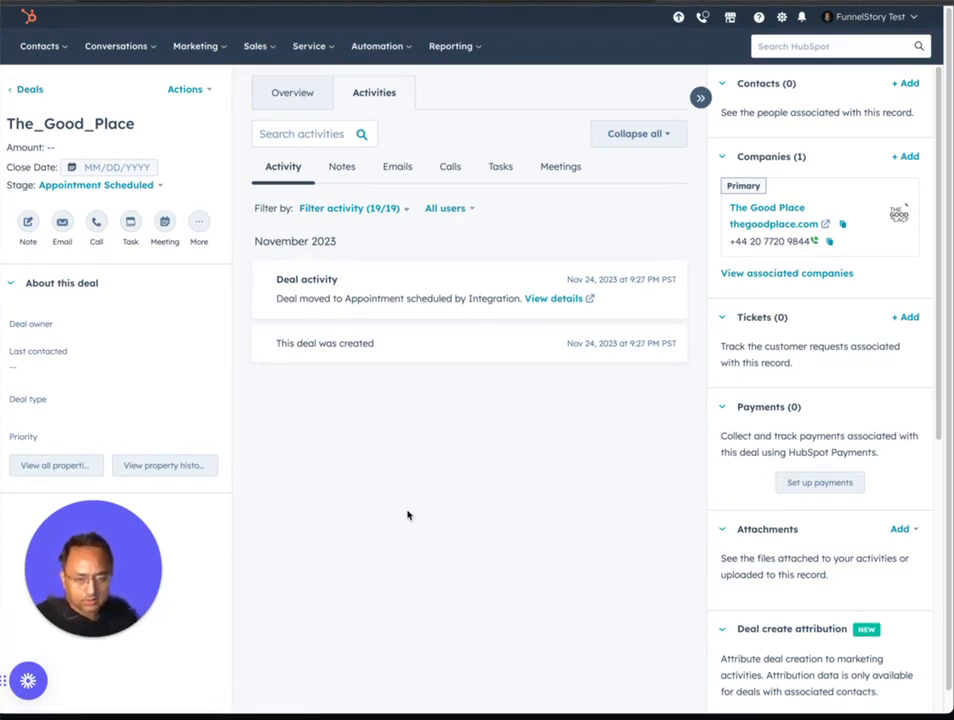
# - Start a new sales task titled "Outreach task" with Medium priority
pyautogui.click(270, 51)
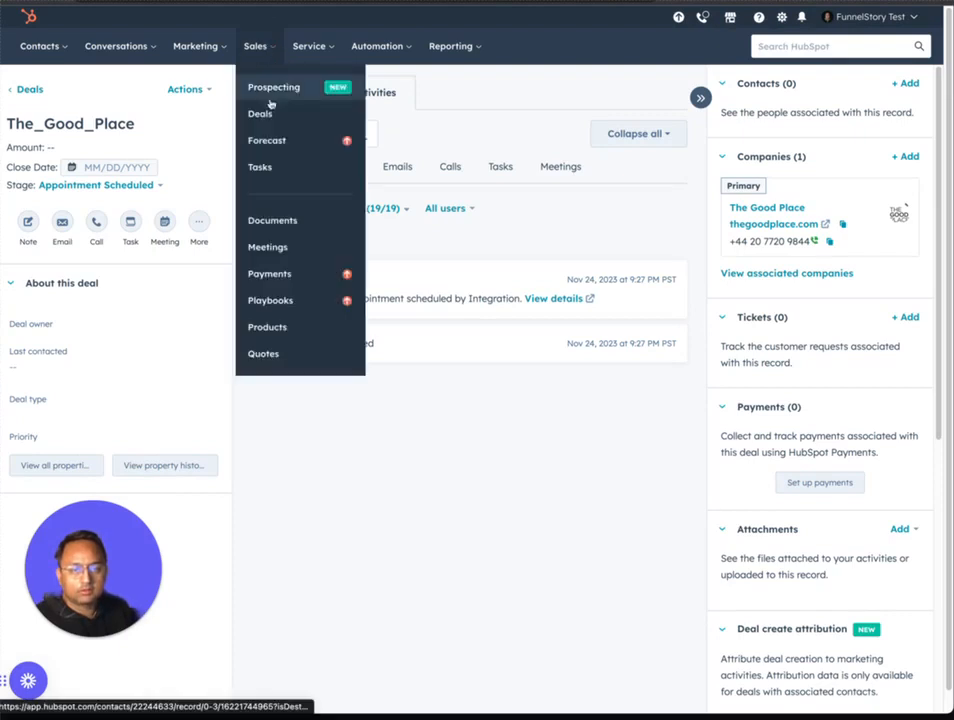
pyautogui.click(258, 170)
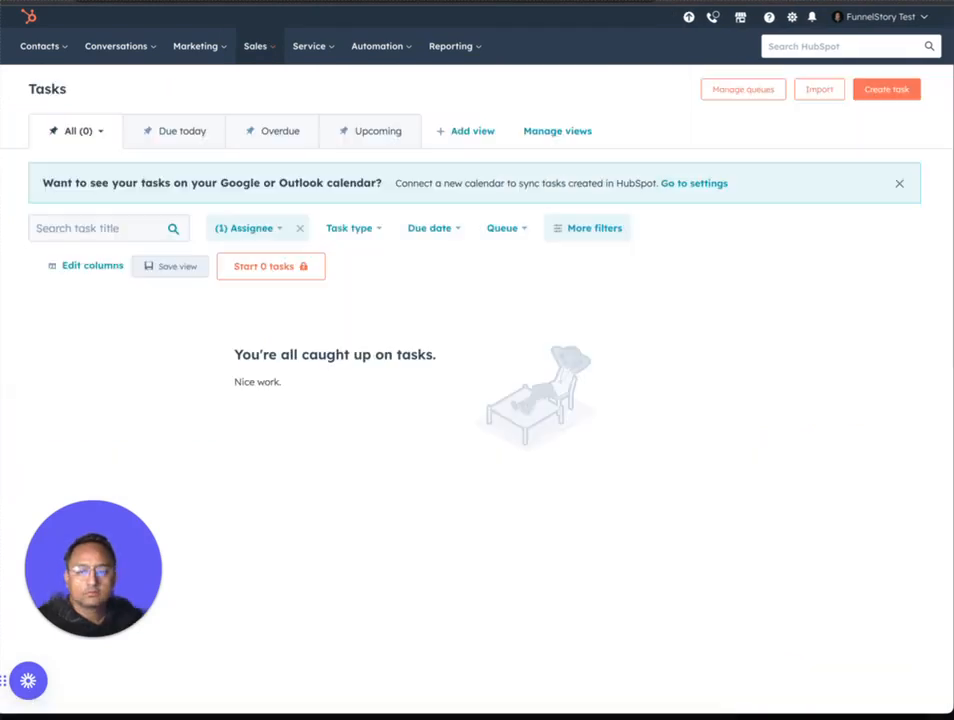
pyautogui.click(879, 92)
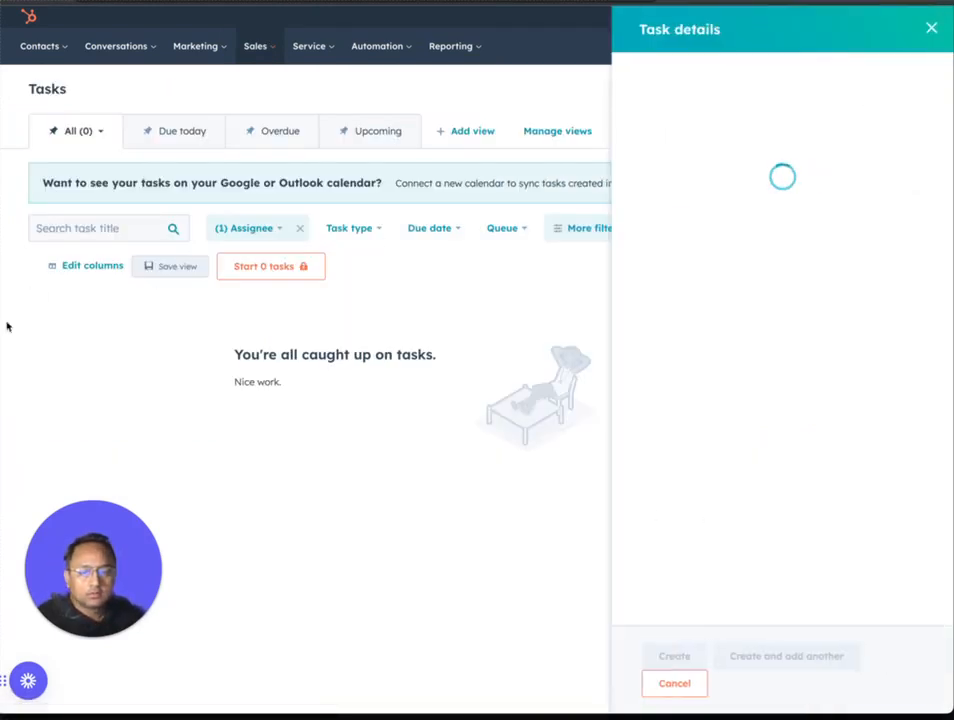
pyautogui.click(713, 109)
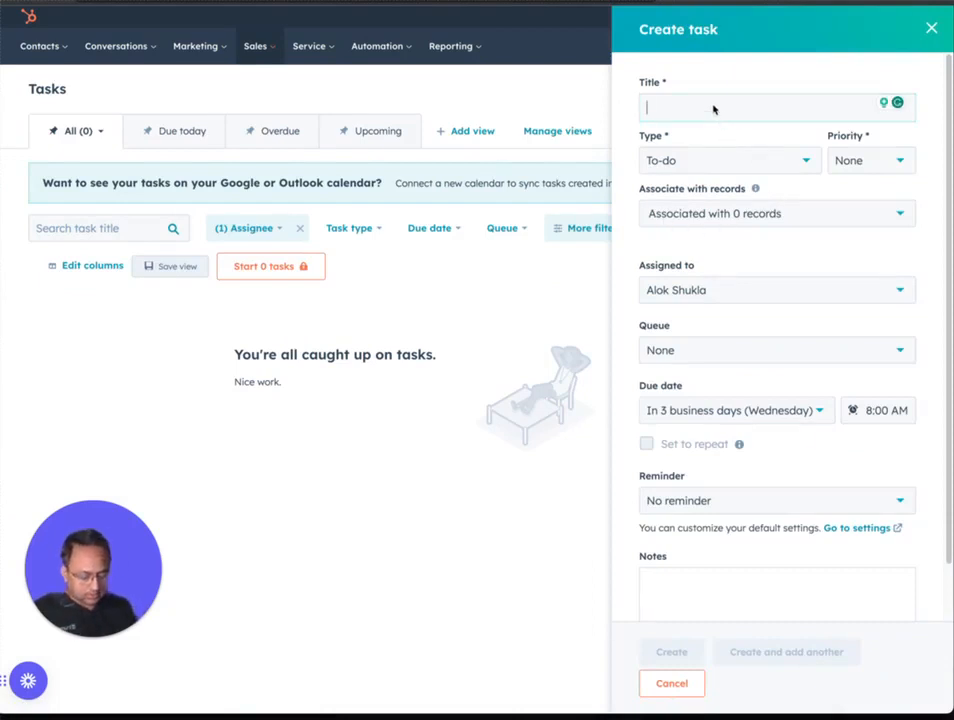
pyautogui.write('Outreach task')
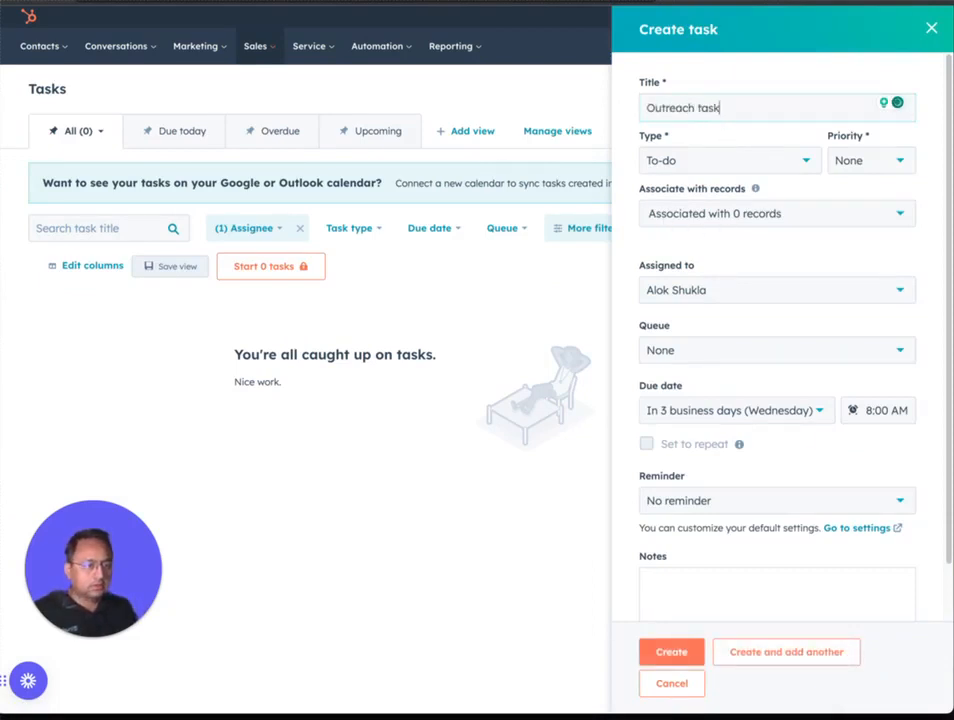
pyautogui.click(845, 166)
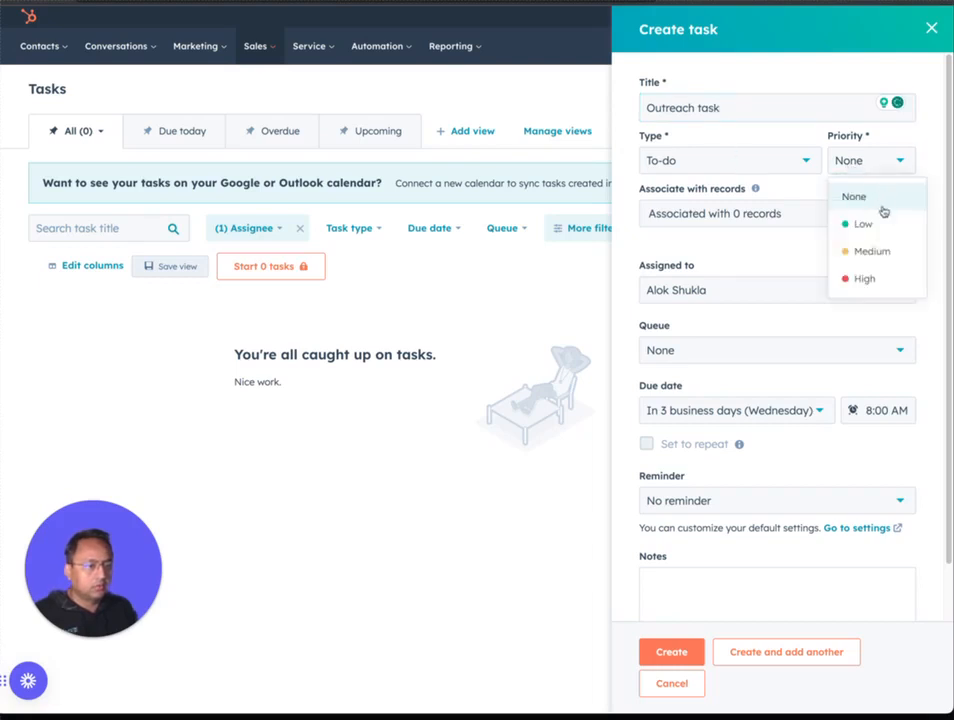
pyautogui.click(867, 251)
# - Associate the outreach task with the The_Good_Place deal
pyautogui.click(738, 213)
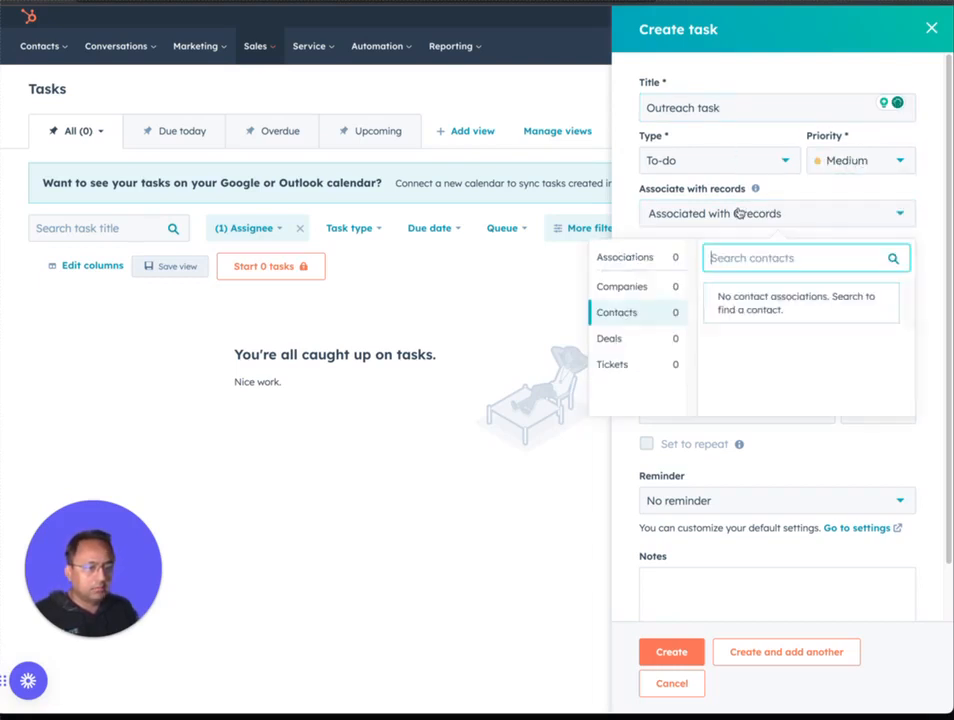
pyautogui.click(668, 336)
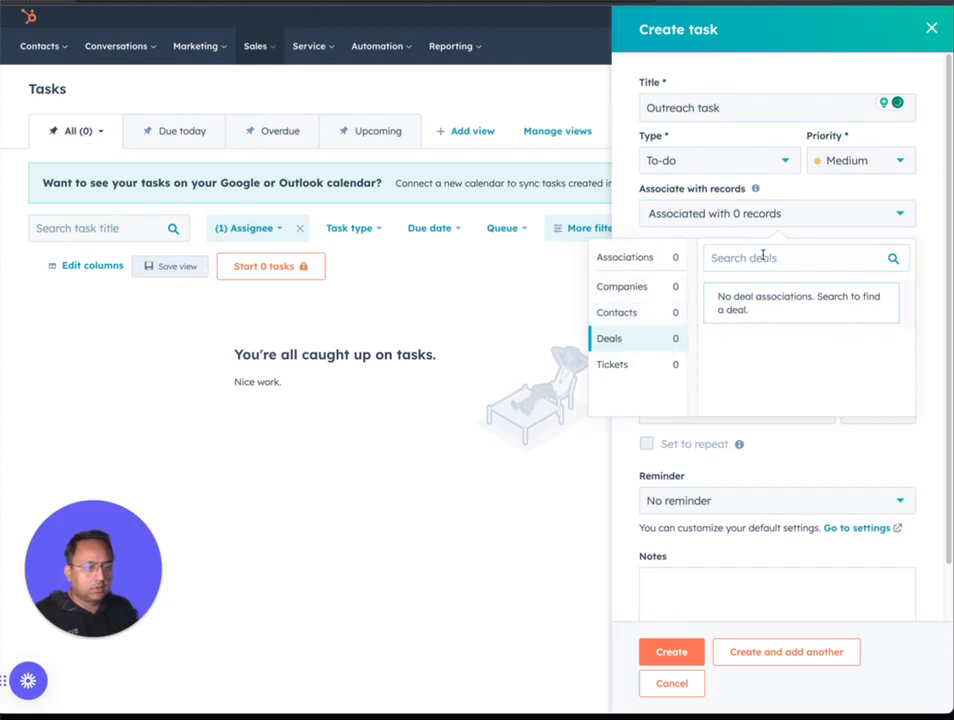
pyautogui.click(761, 258)
pyautogui.write('Good')
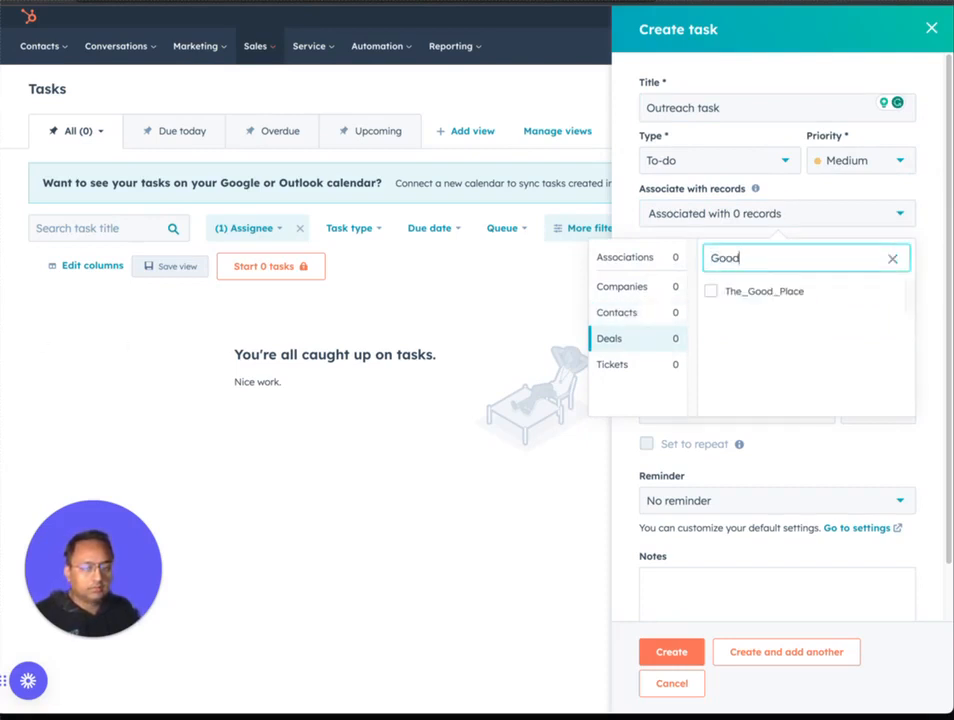
pyautogui.click(711, 291)
pyautogui.click(768, 293)
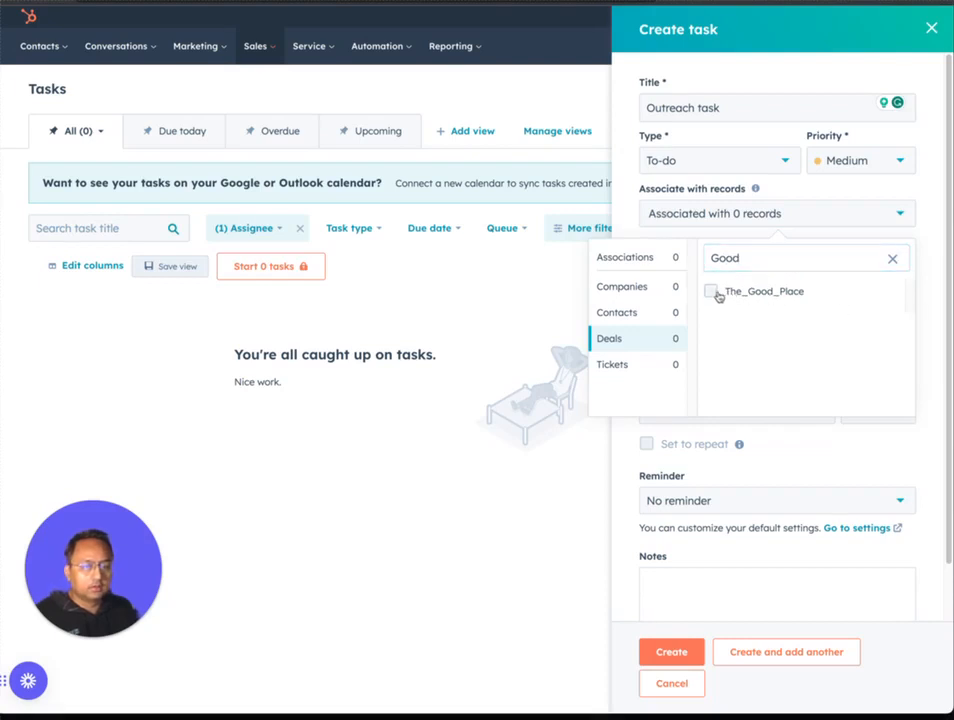
pyautogui.click(718, 295)
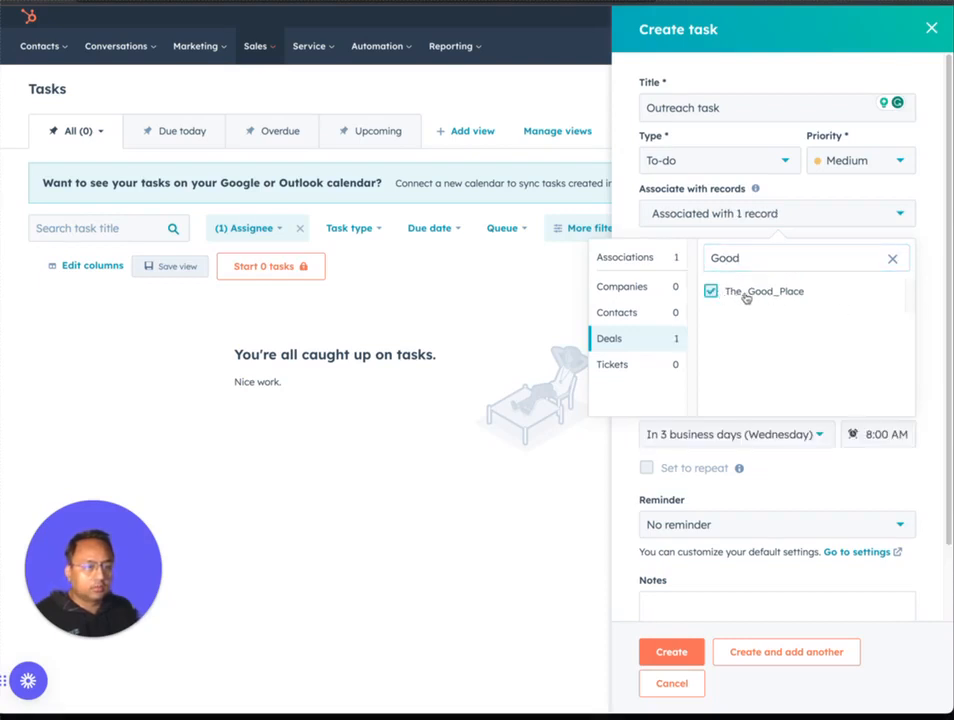
pyautogui.click(928, 242)
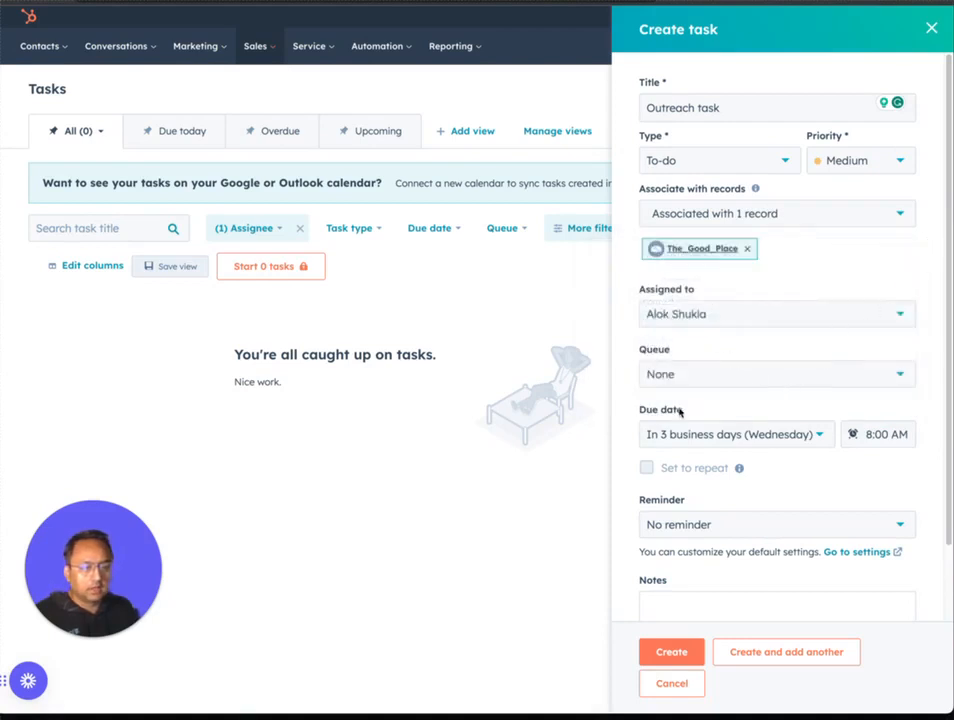
# - Set the outreach task's type to Call and discard the task without creating it
pyautogui.click(688, 377)
pyautogui.click(689, 378)
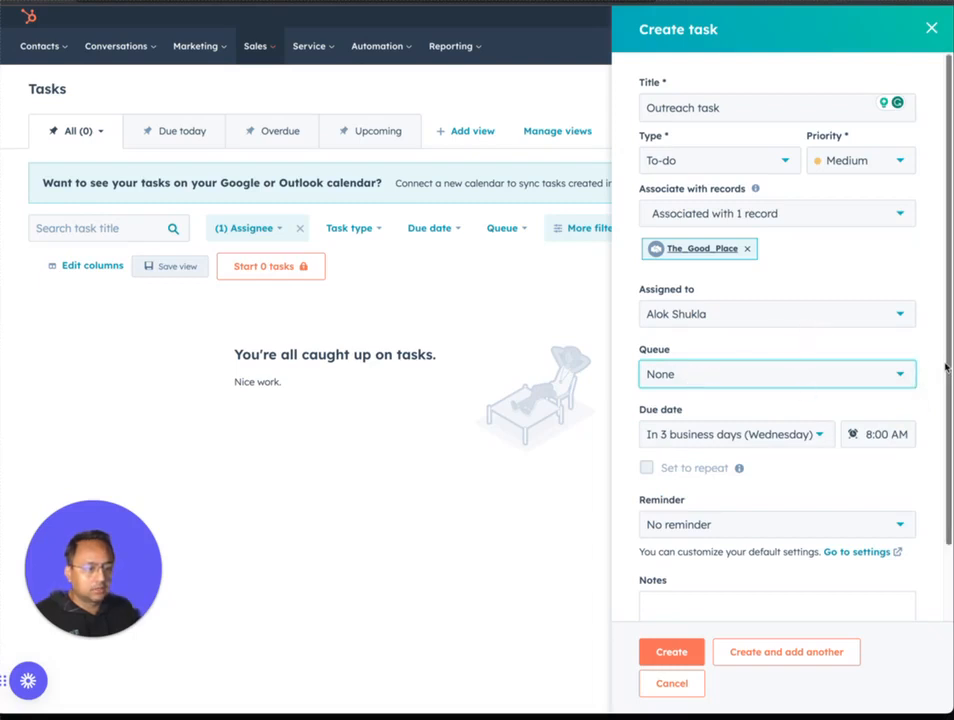
pyautogui.scroll(-1, 945, 379)
pyautogui.scroll(-2, 945, 379)
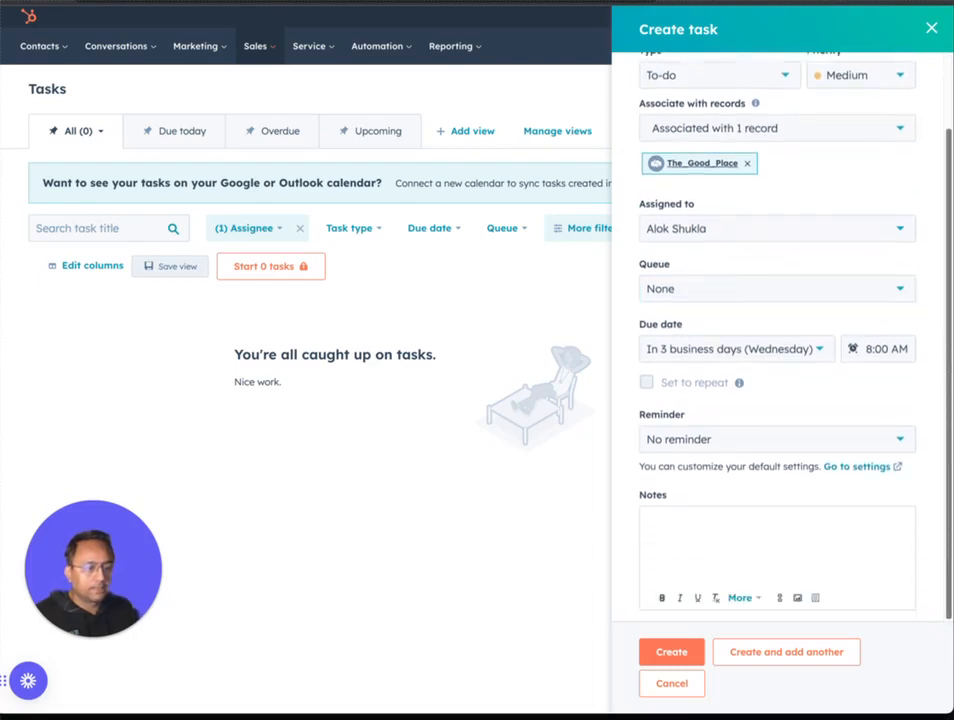
pyautogui.scroll(3, 945, 379)
pyautogui.click(711, 166)
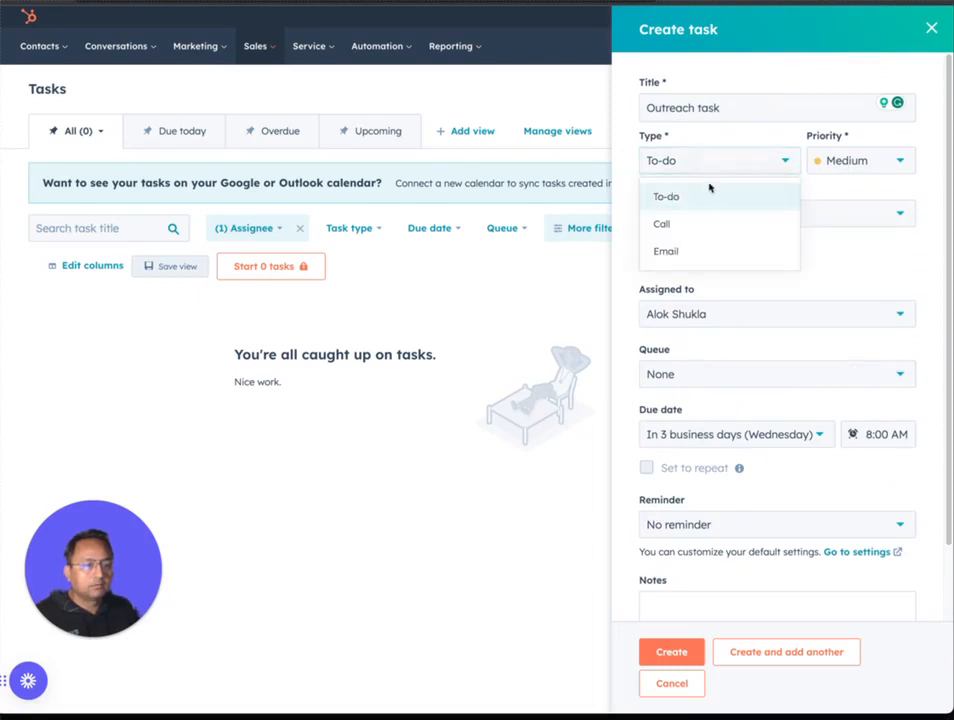
pyautogui.click(683, 225)
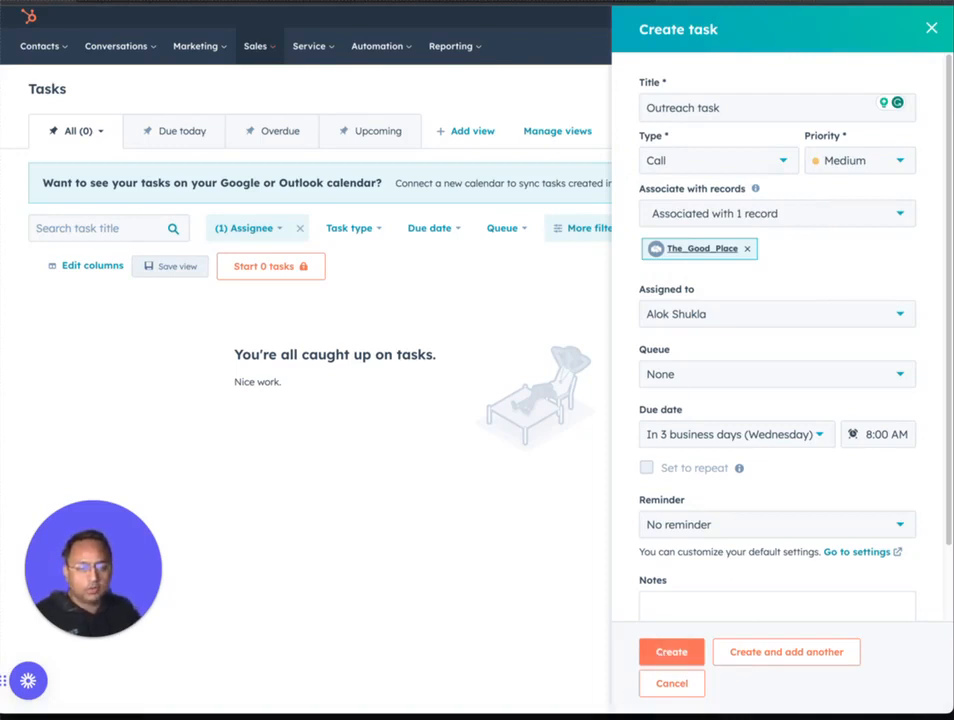
pyautogui.click(670, 684)
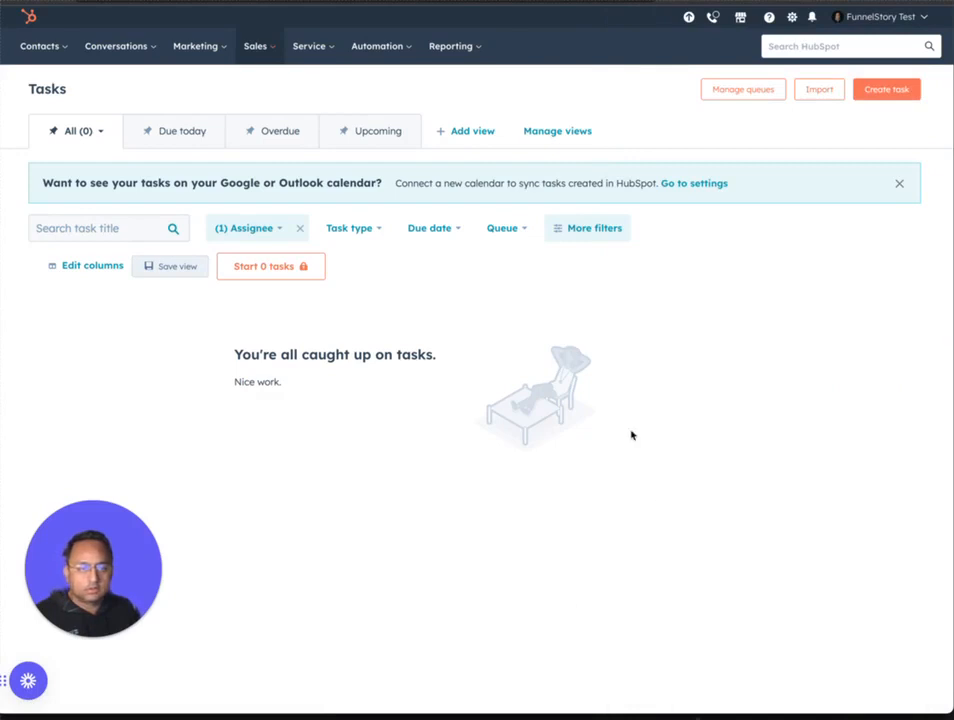
pyautogui.moveTo(395, 54)
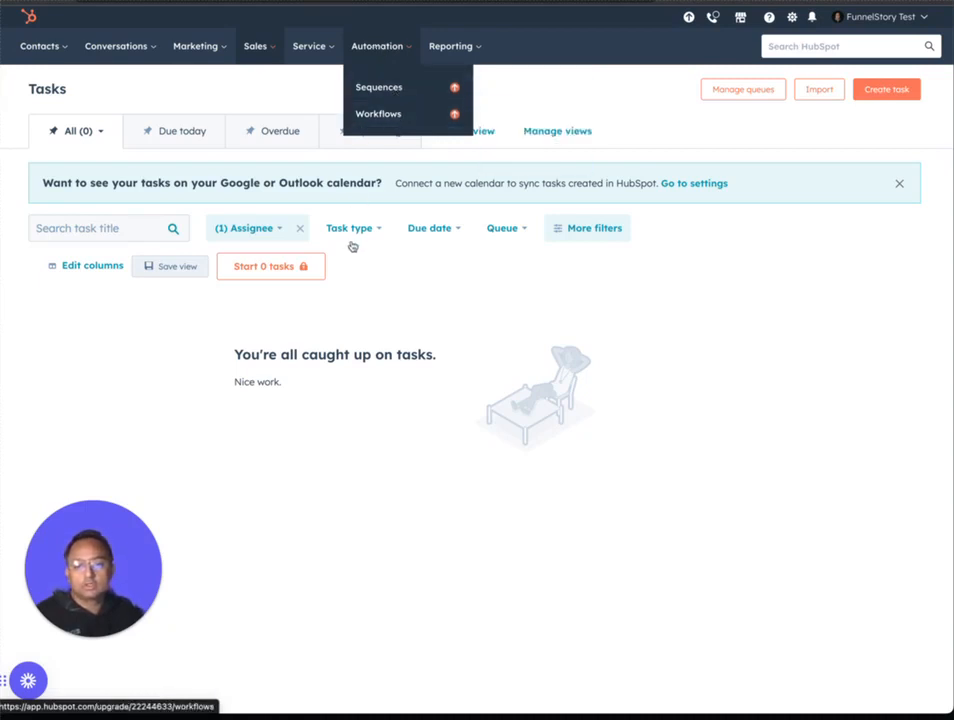
pyautogui.click(427, 261)
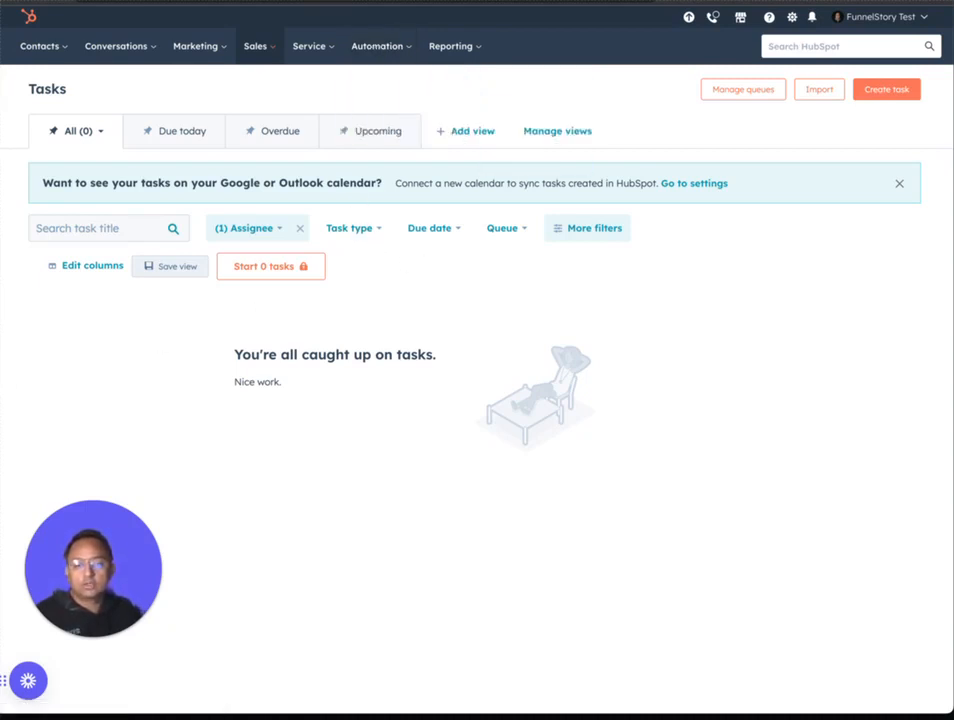